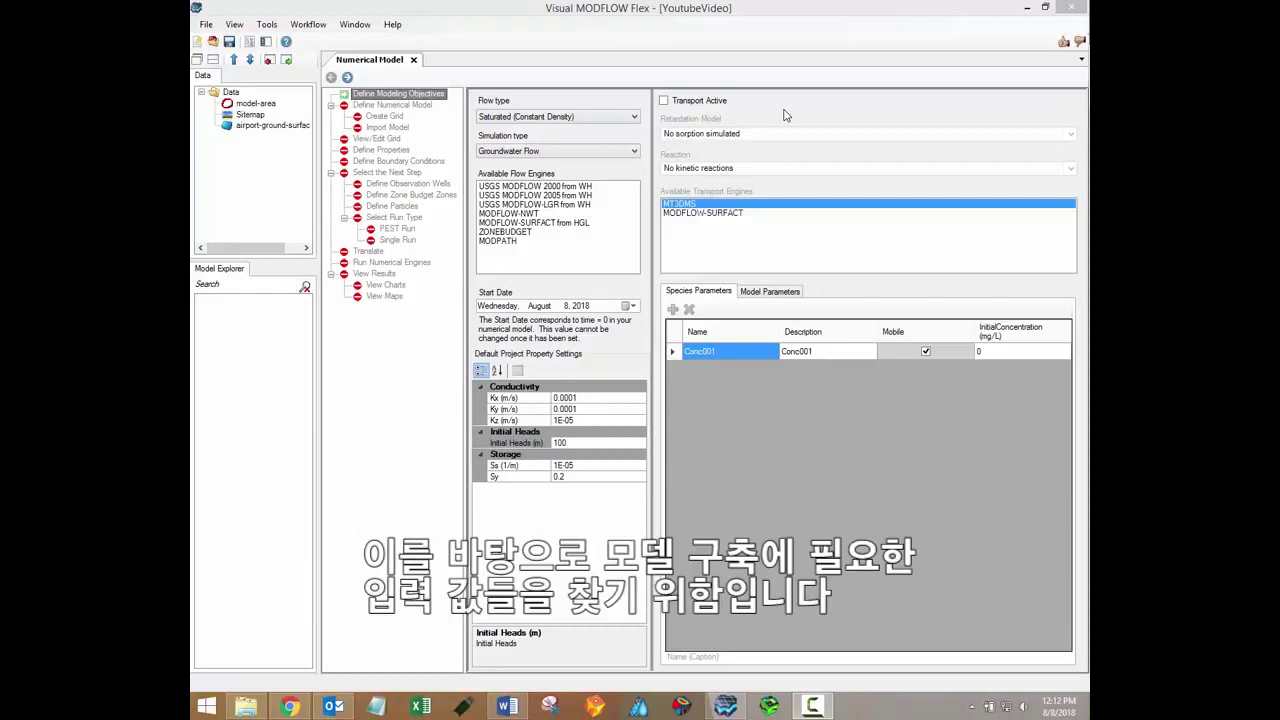
left_click(594, 116)
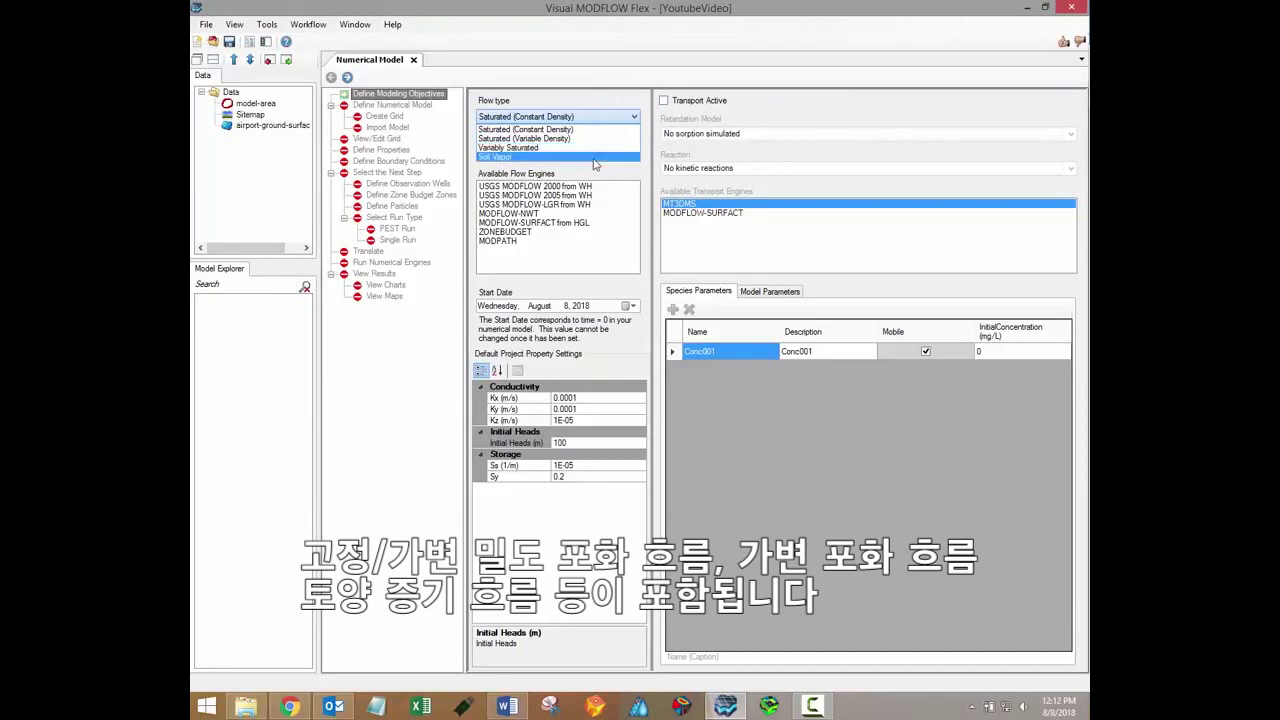
left_click(593, 150)
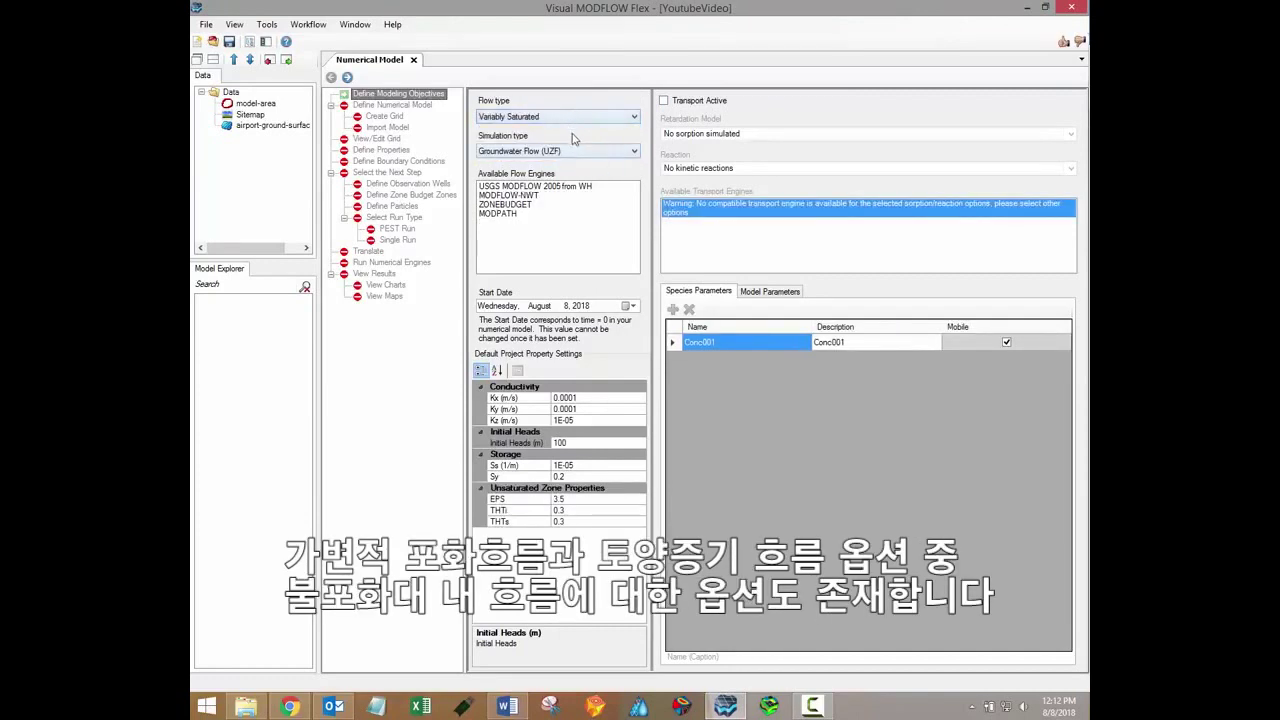
left_click(619, 153)
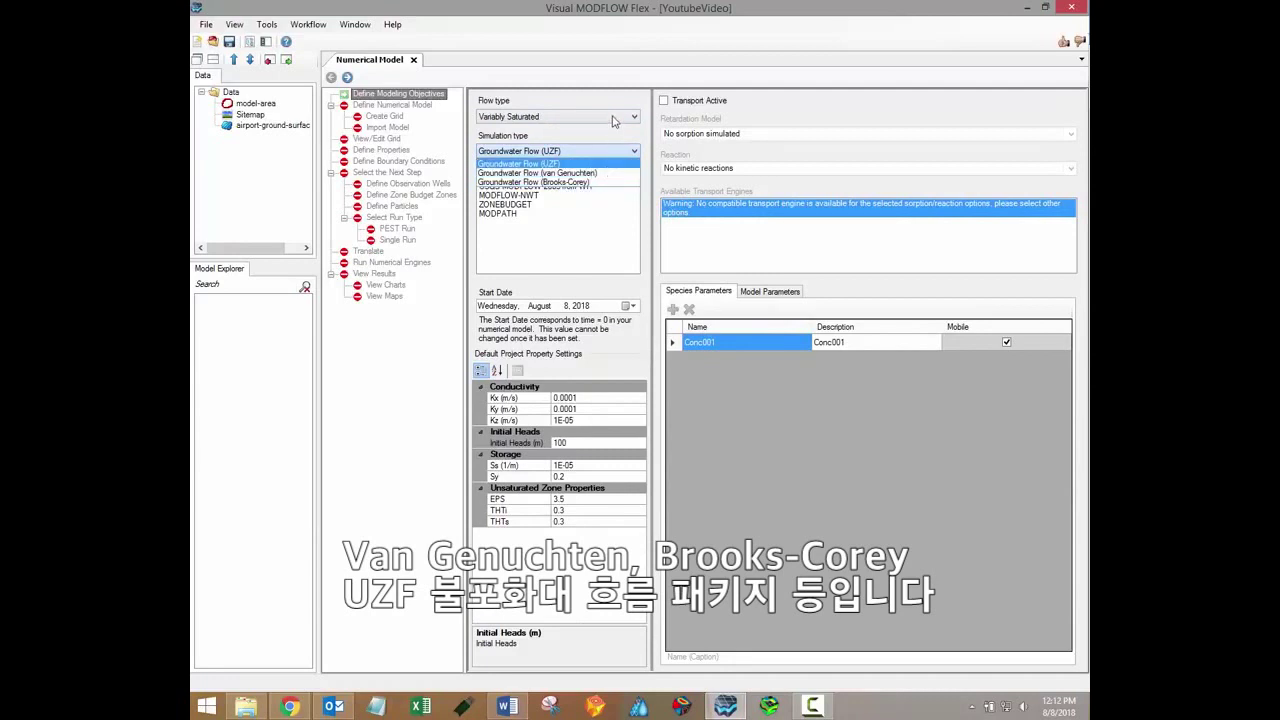
left_click(615, 118)
left_click(615, 118)
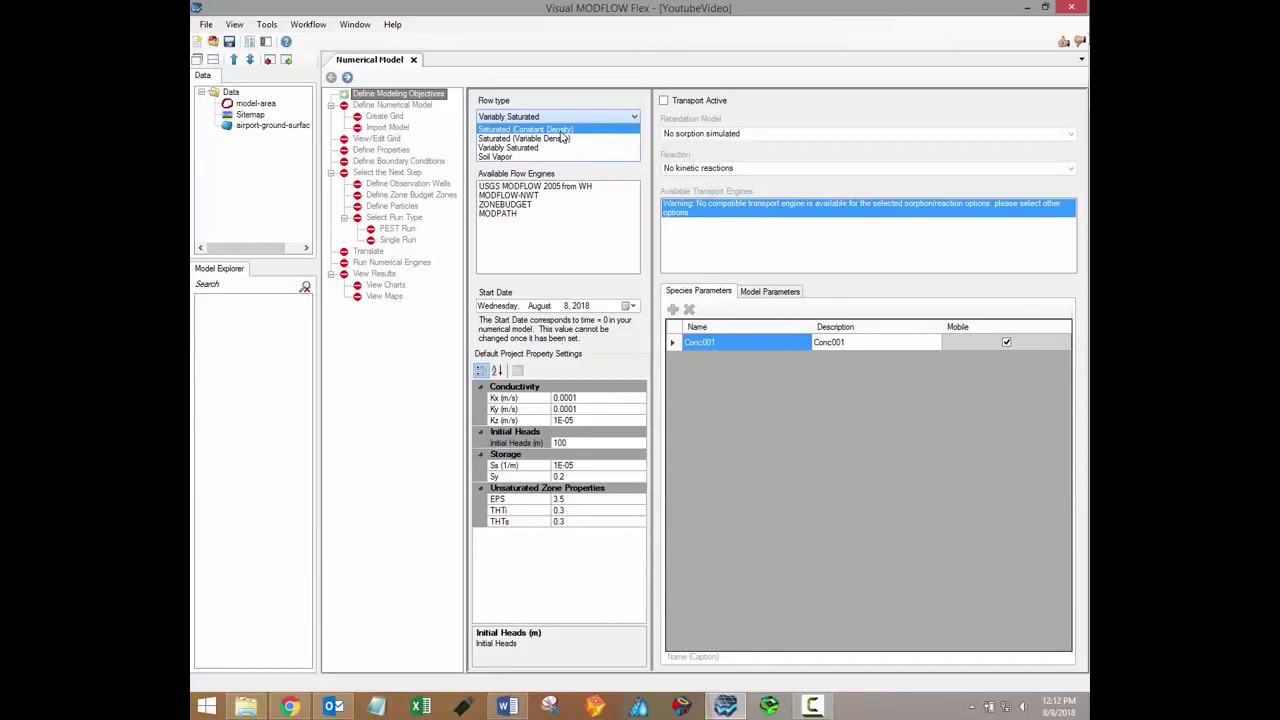
left_click(562, 130)
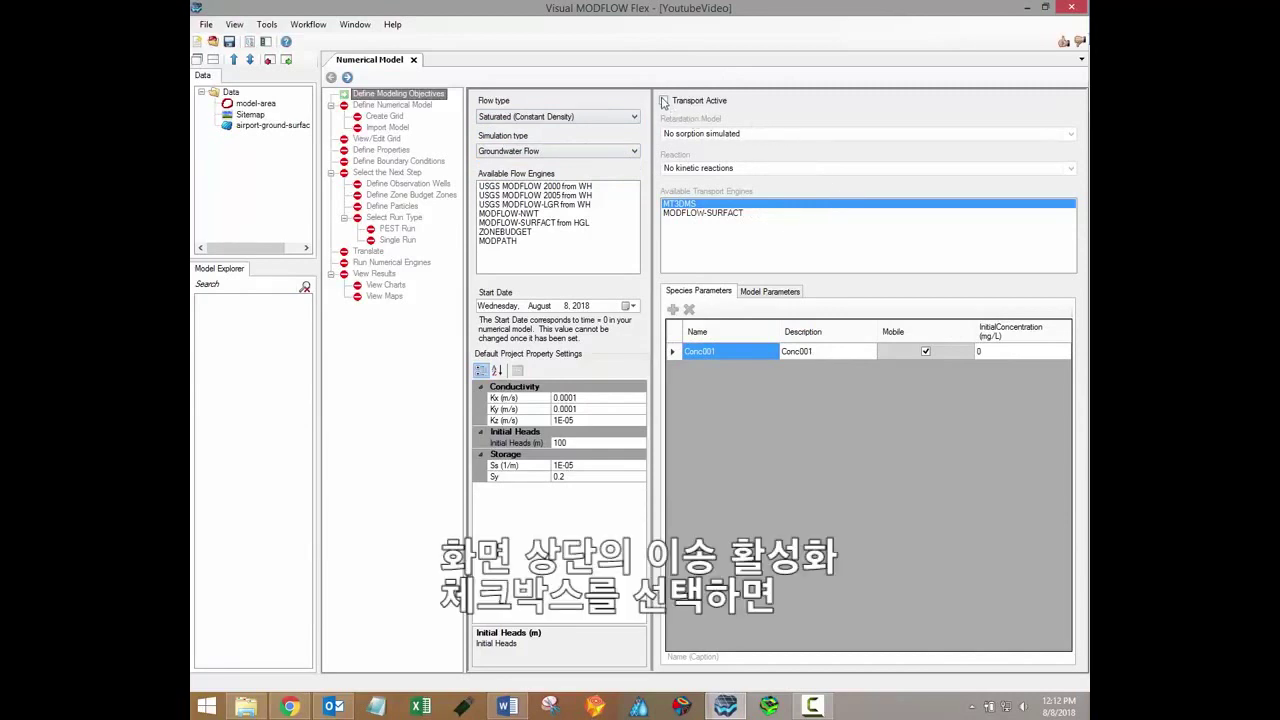
Activate transport with Linear isotherm retardation and First-order irreversible decay, then review the Model Parameters table.
left_click(663, 101)
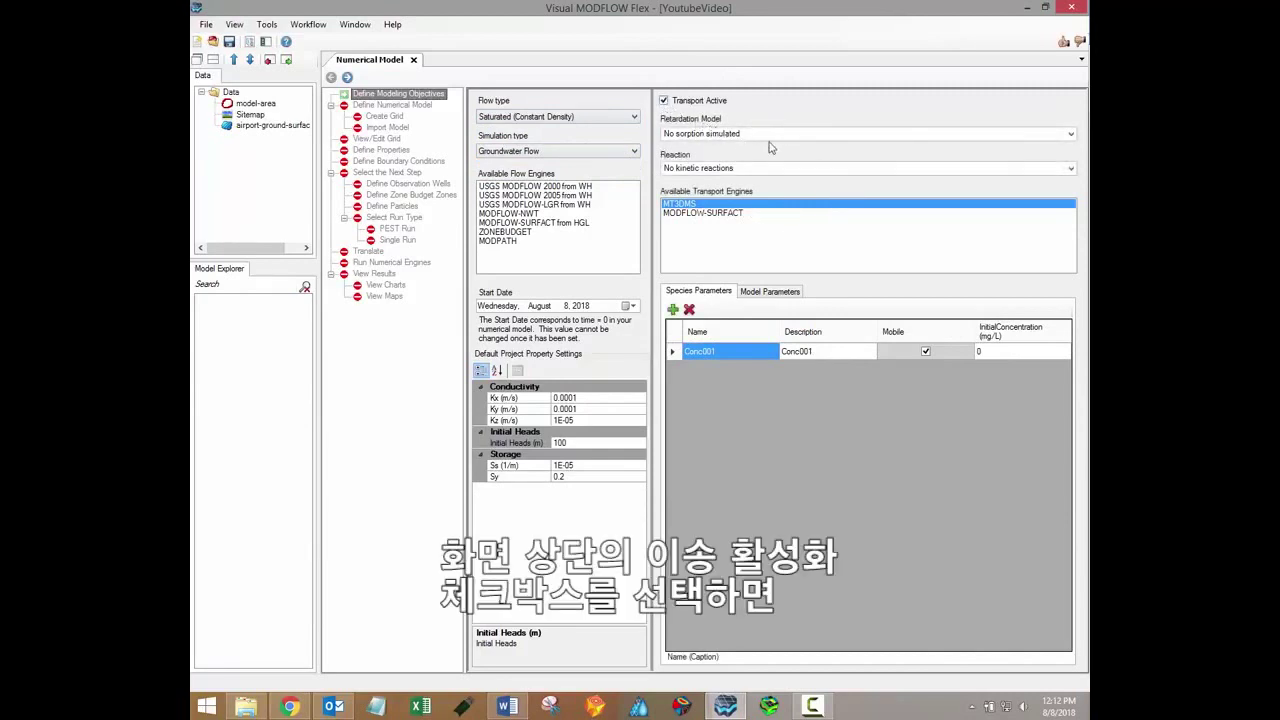
left_click(853, 136)
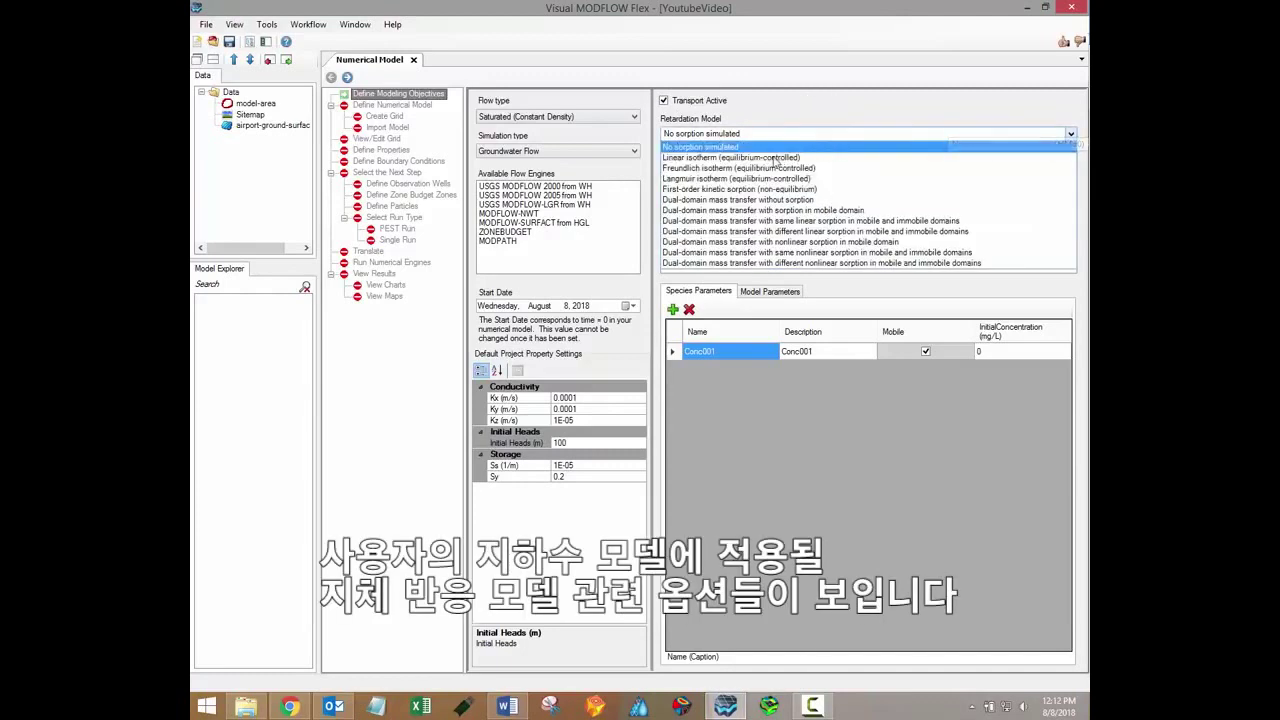
left_click(790, 149)
left_click(791, 170)
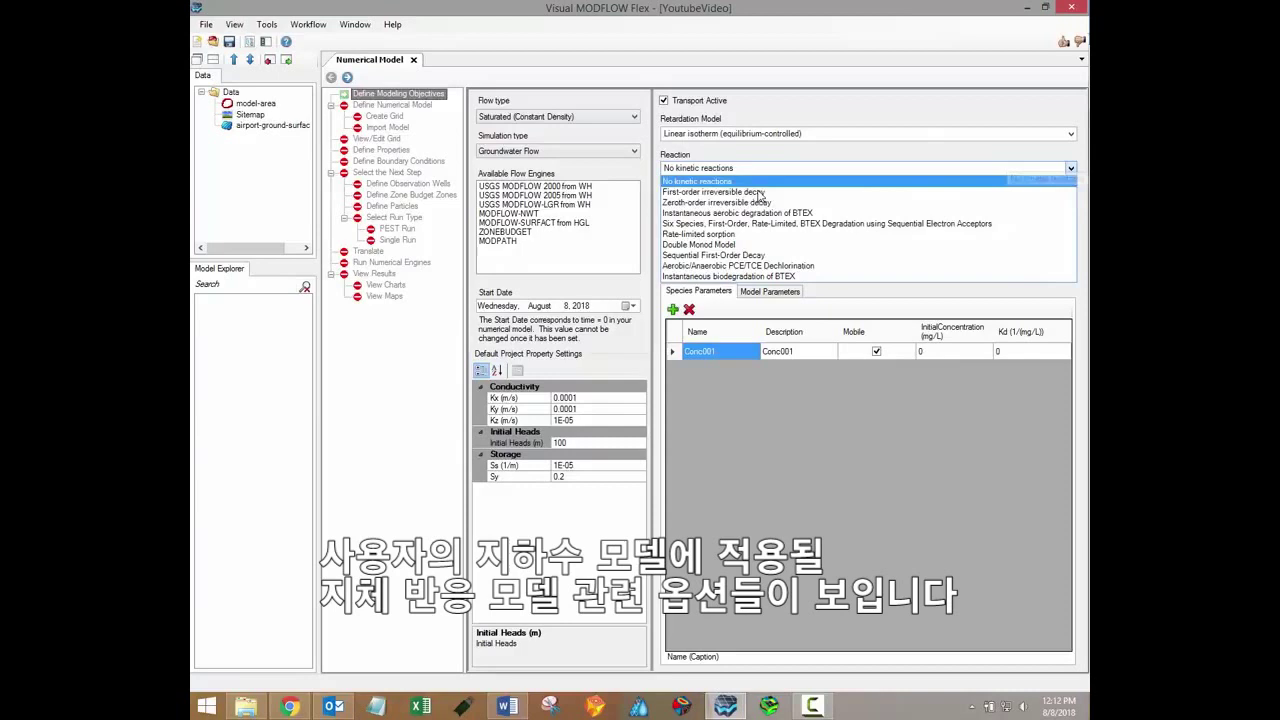
left_click(748, 192)
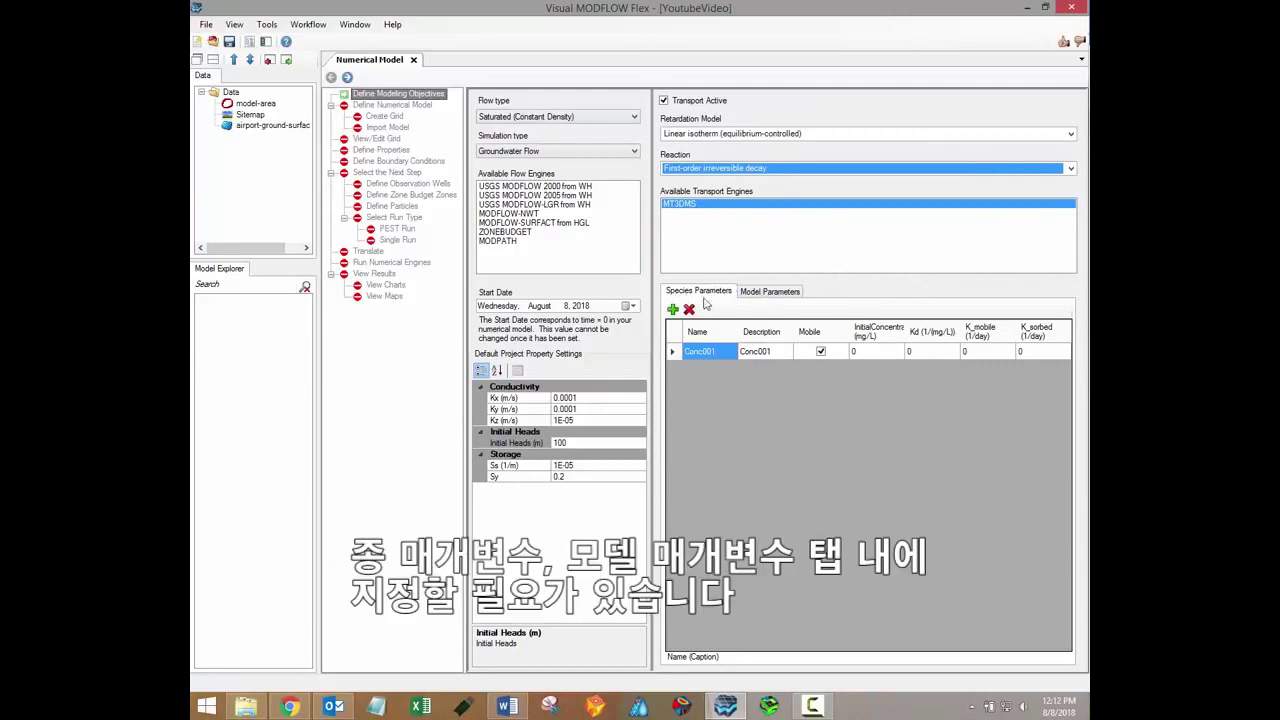
left_click(777, 293)
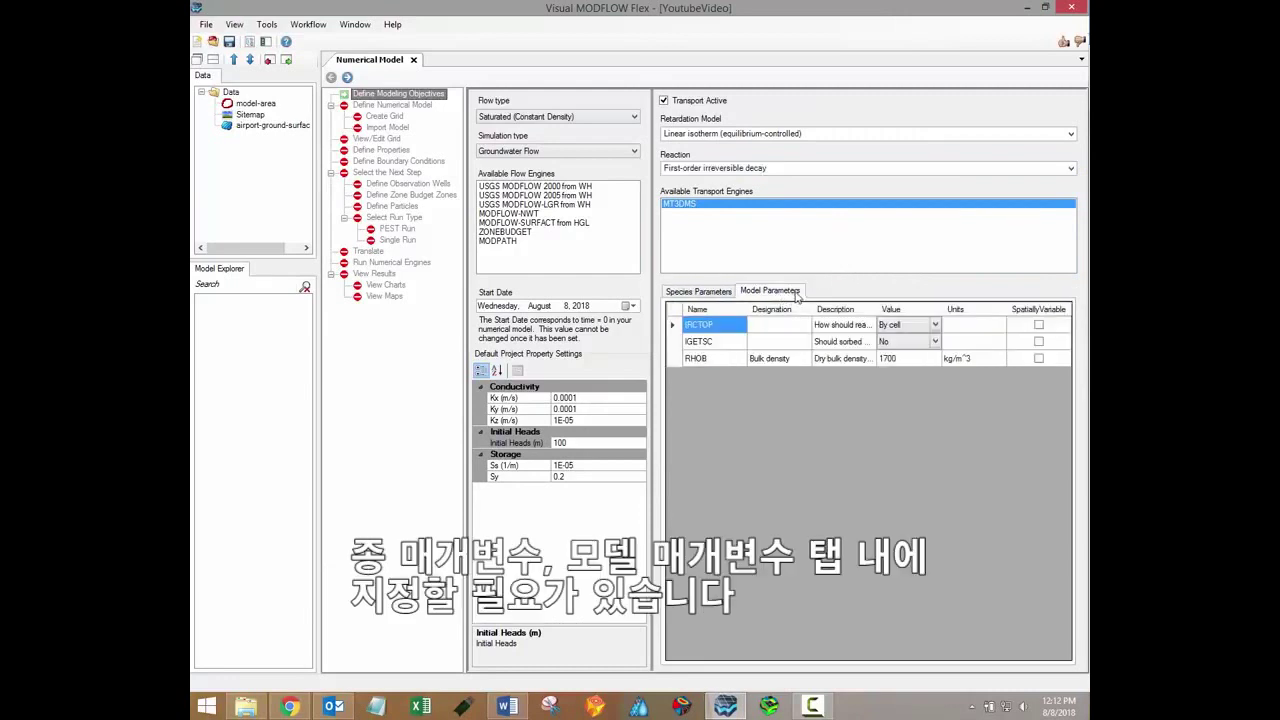
left_click(717, 295)
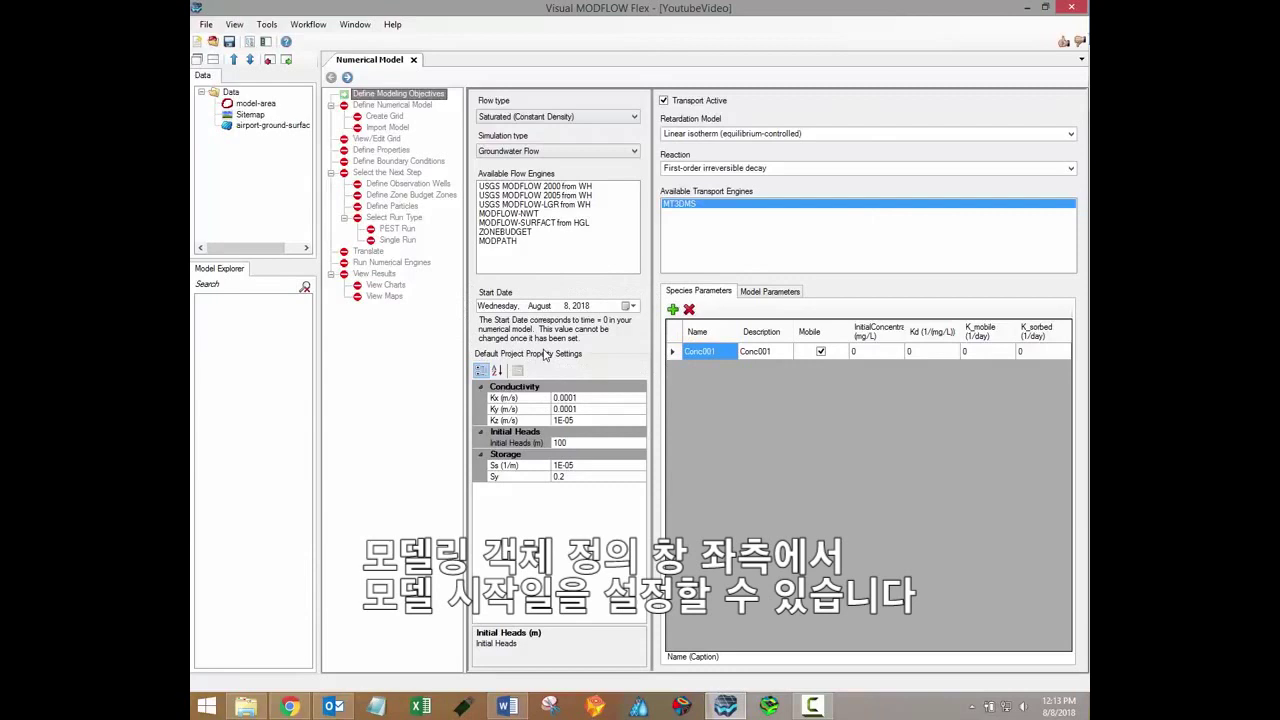
Set the start date to August 9, 2018 and review the Initial Heads default property.
left_click(626, 307)
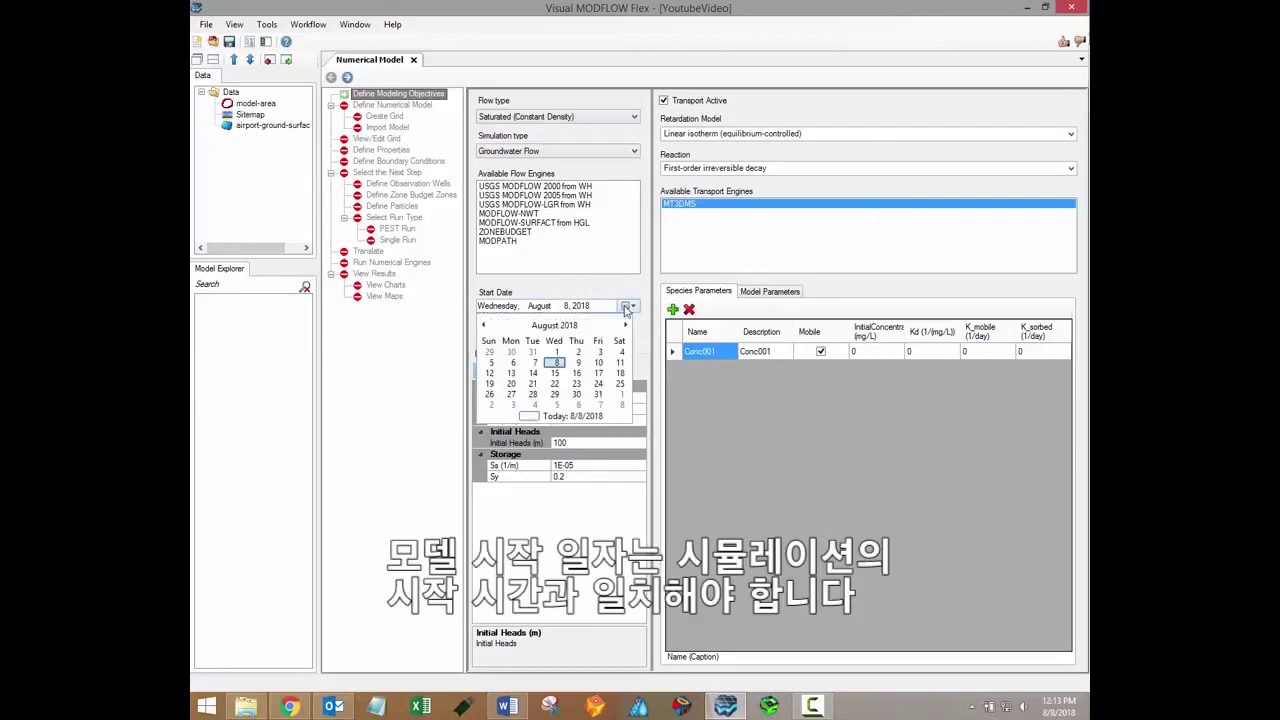
left_click(577, 362)
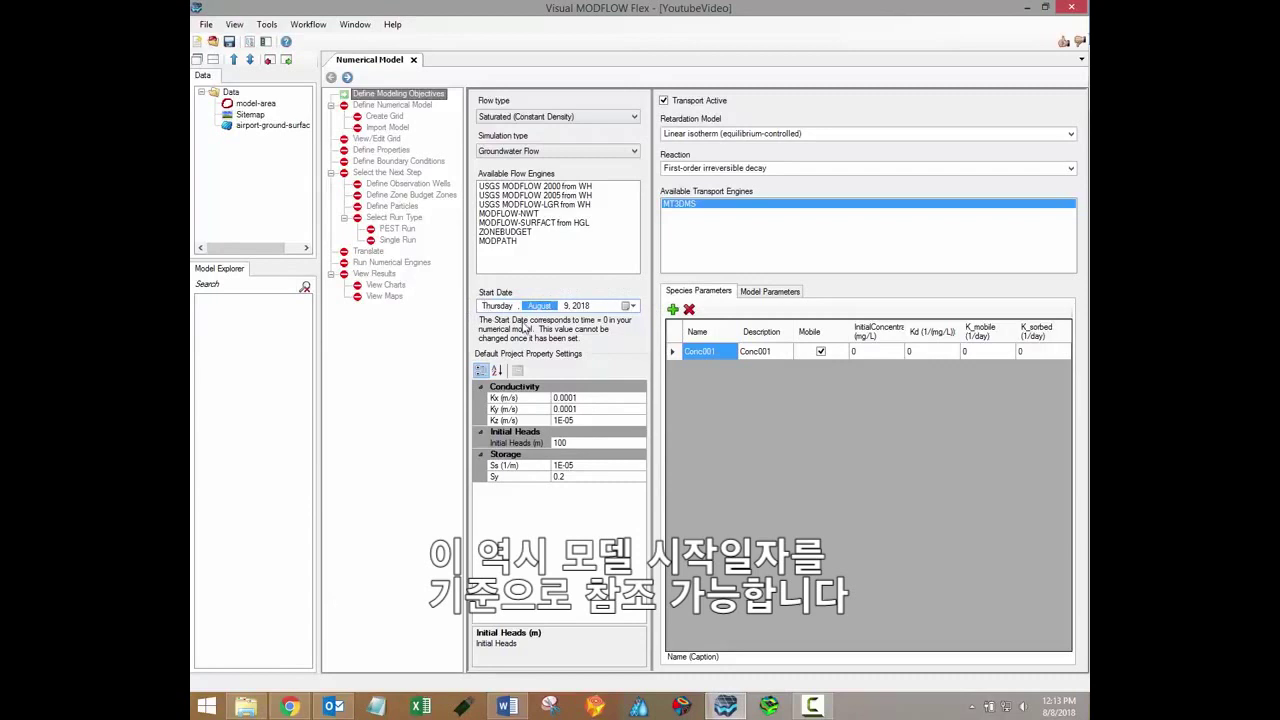
left_click(573, 521)
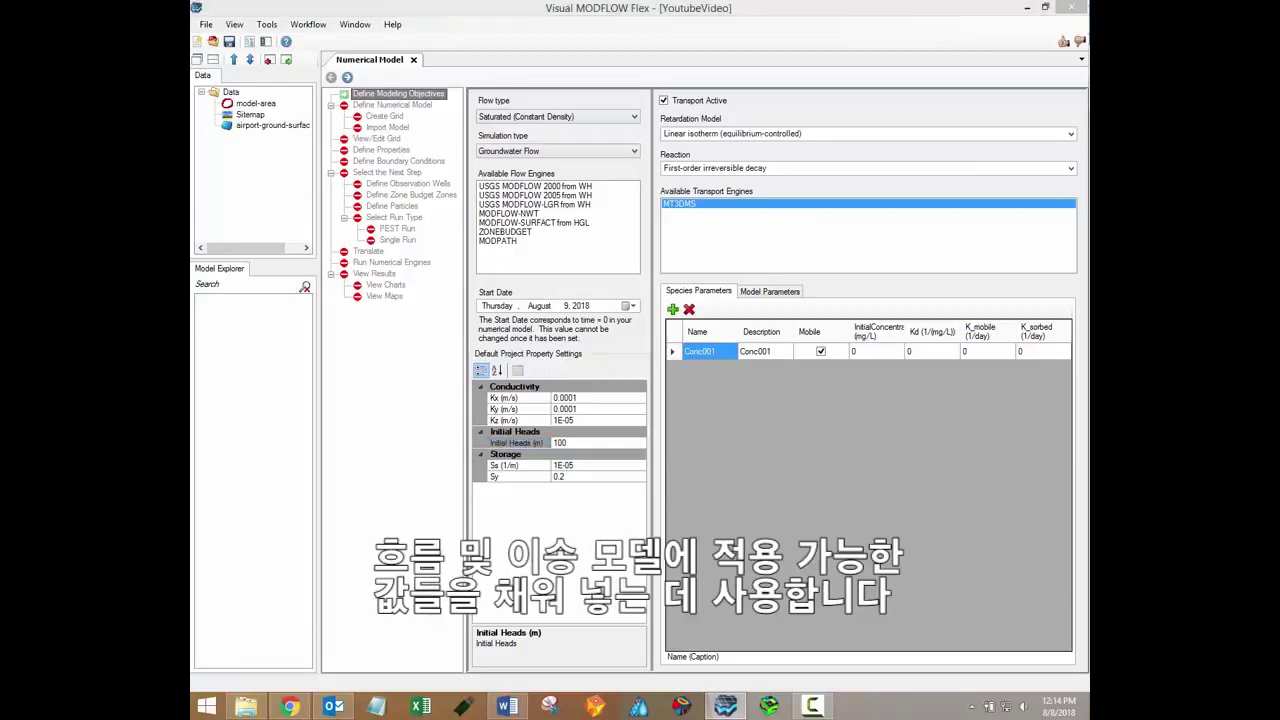
key("alt+Tab")
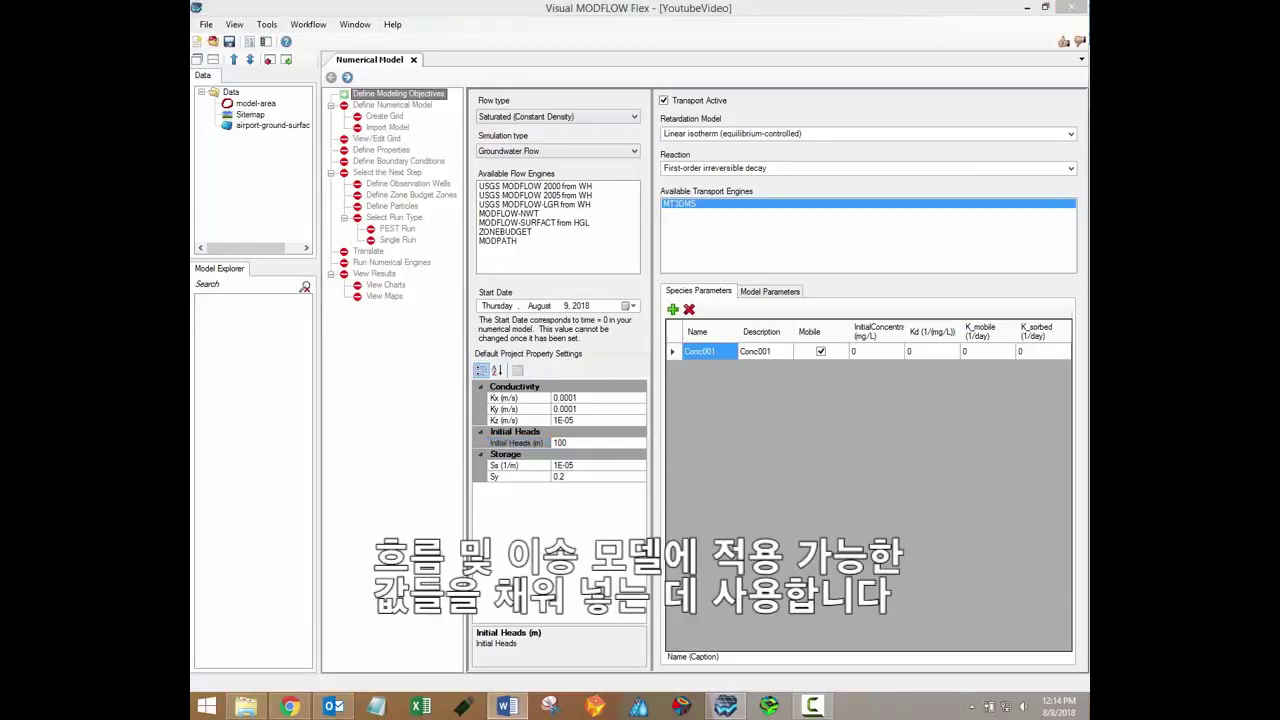
Advance to the Define Numerical Model step.
left_click(346, 77)
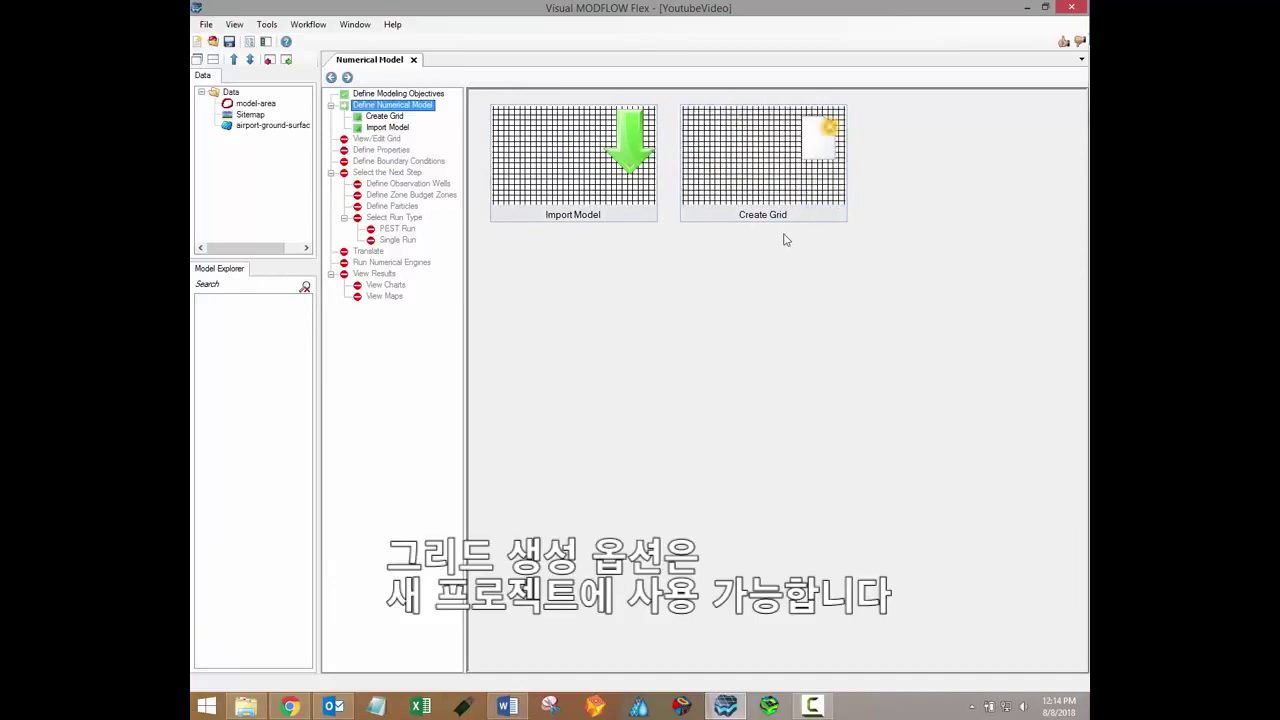
Start a new grid and widen the grid form and preview area.
left_click(773, 167)
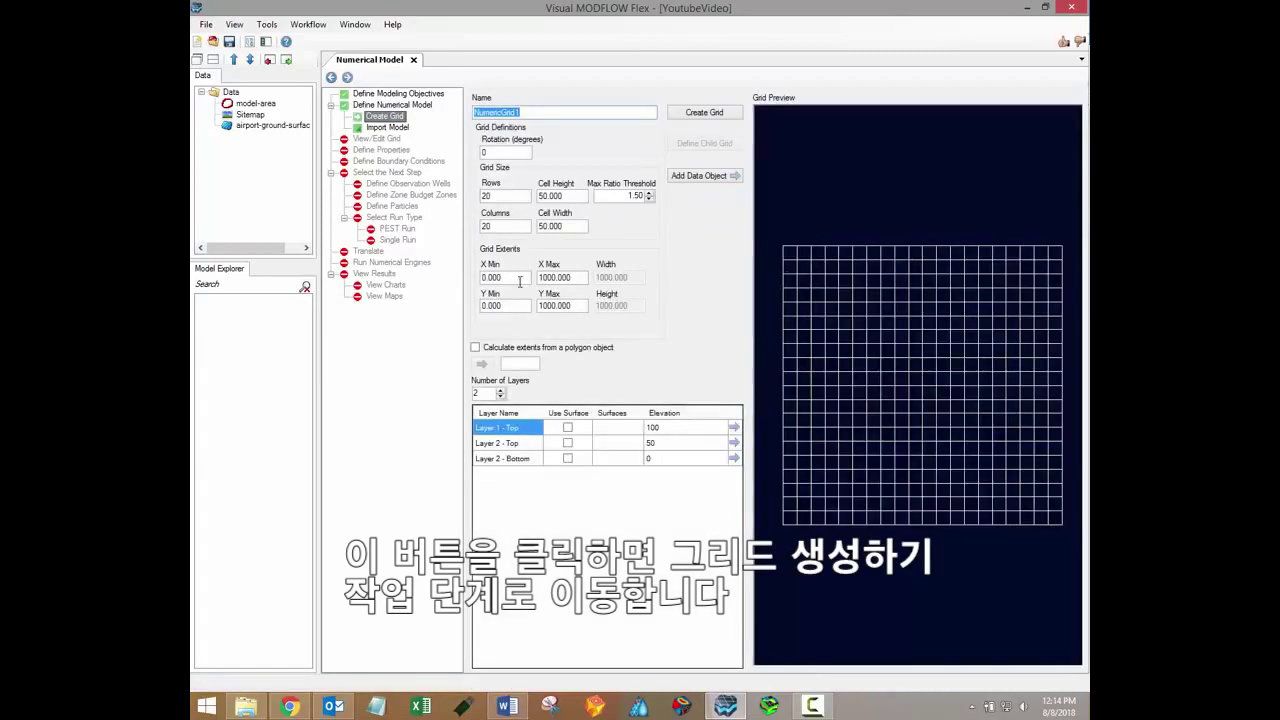
left_click_drag(317, 270, 290, 270)
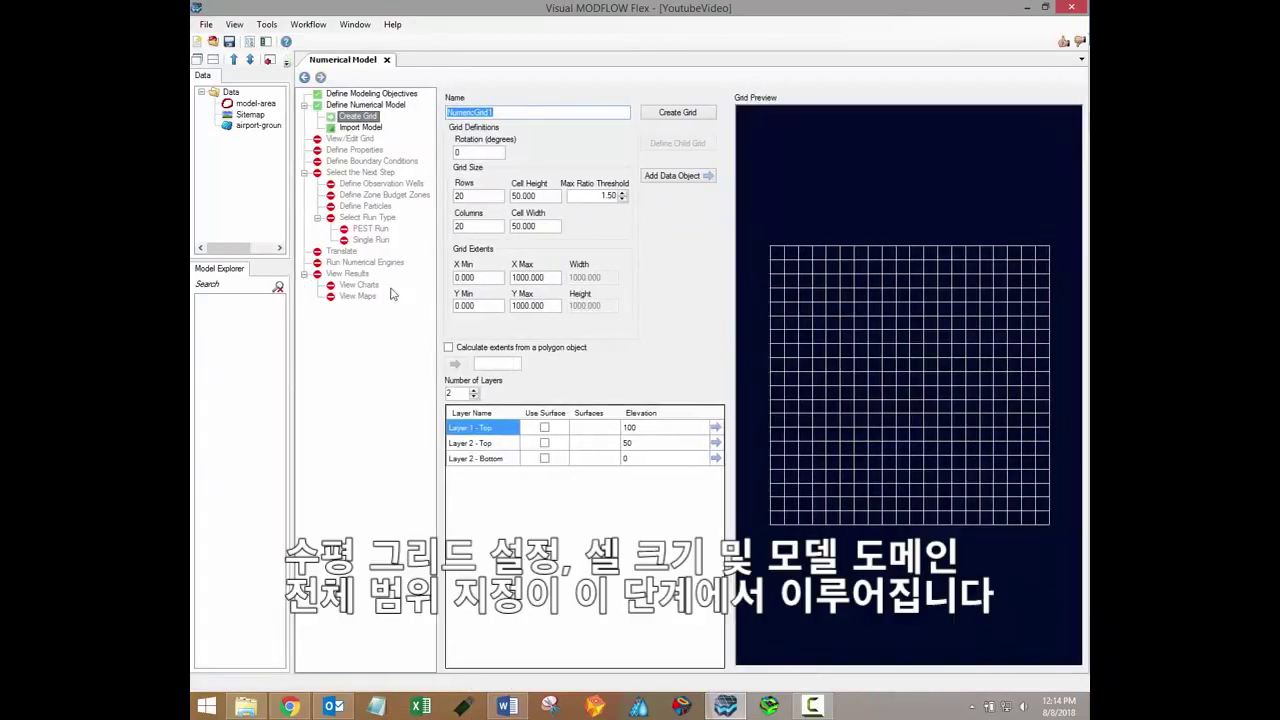
left_click(507, 706)
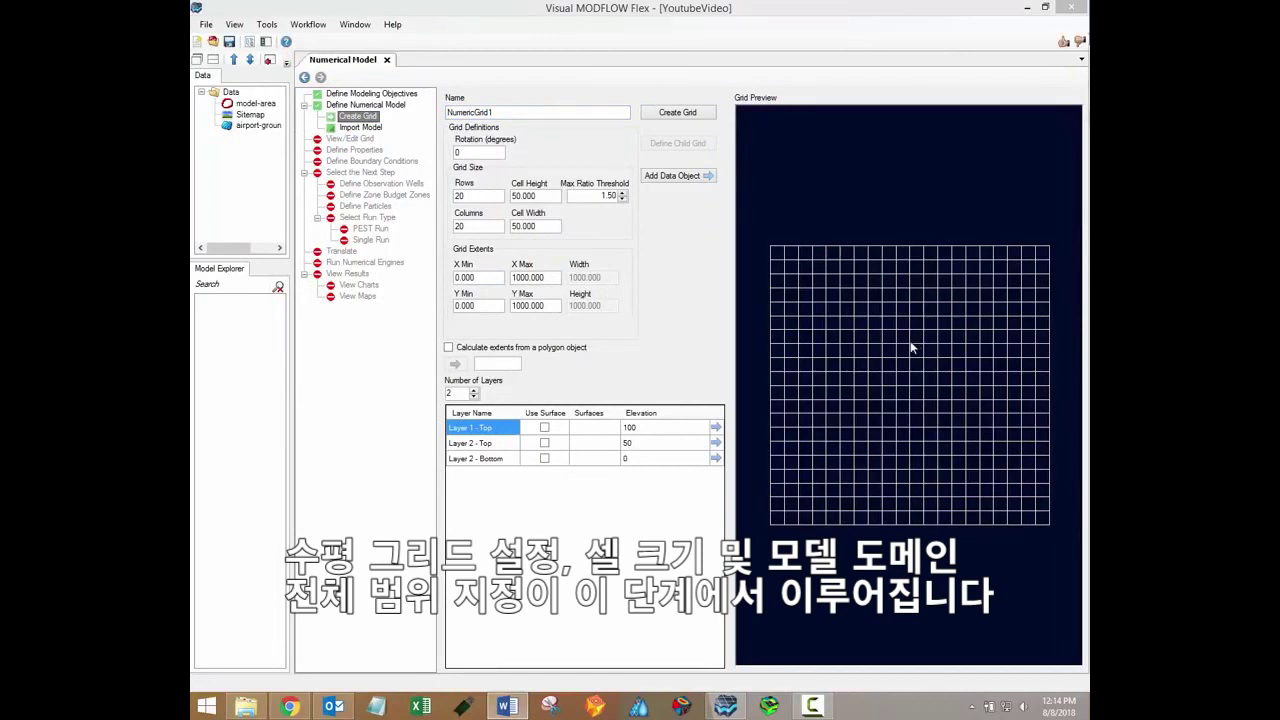
left_click(714, 278)
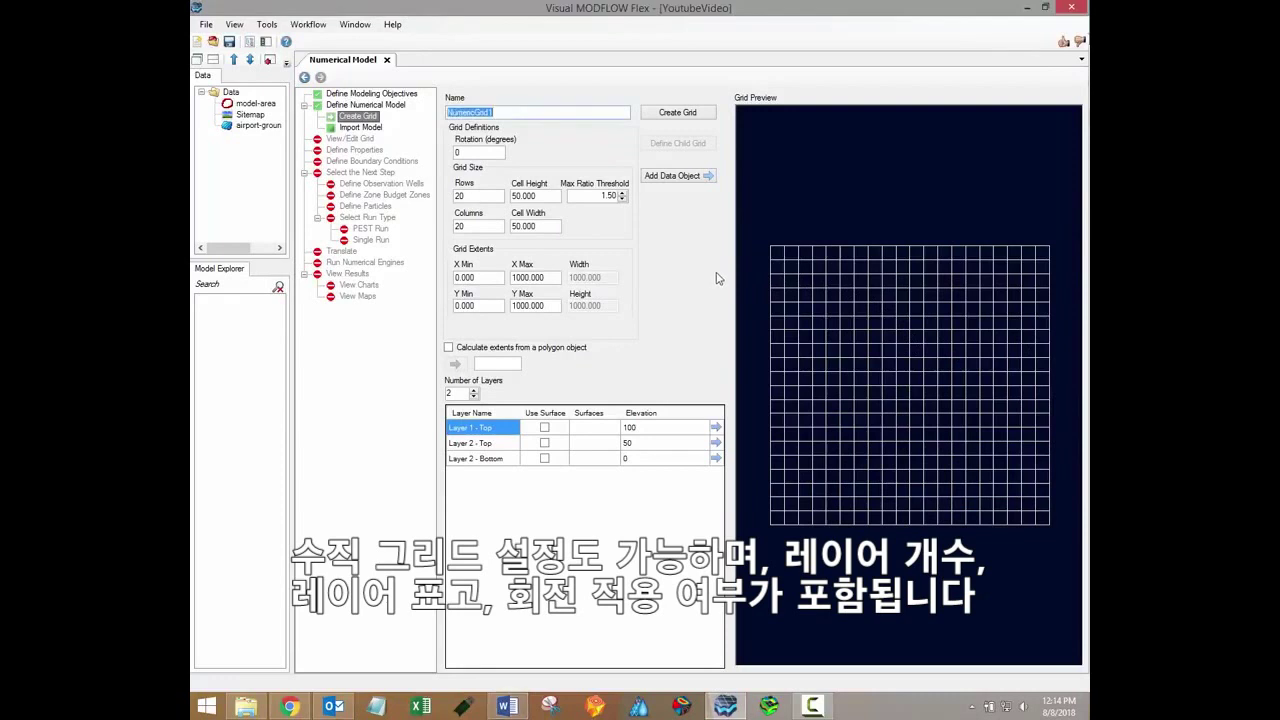
Set the grid extents X Max and Y Max to 1000, giving 50-unit cells.
left_click(552, 278)
type("20")
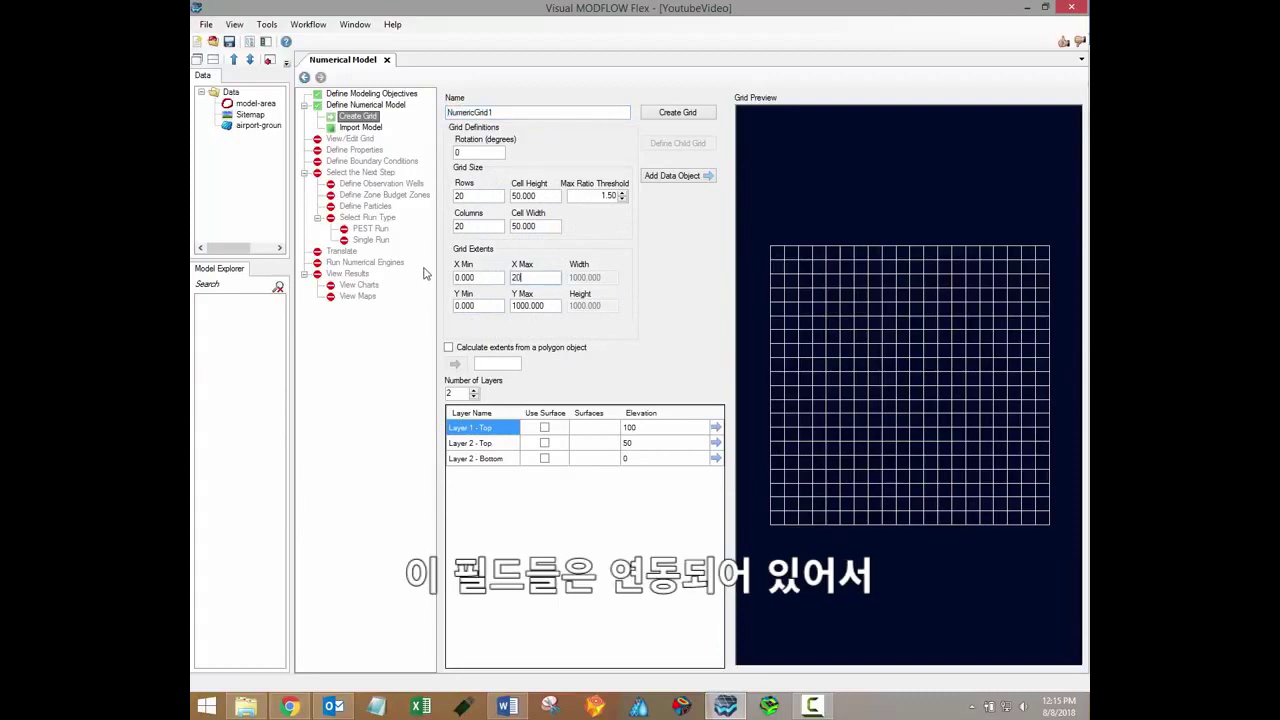
type("00")
left_click(549, 307)
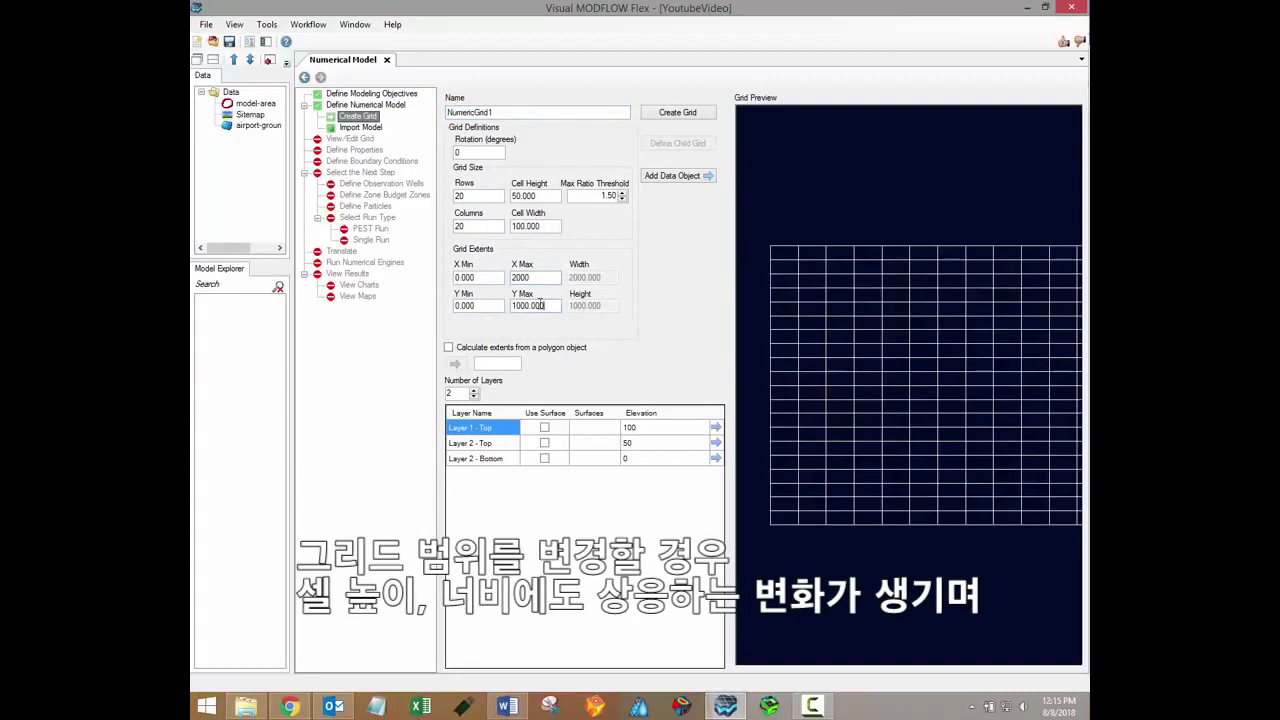
type("2000")
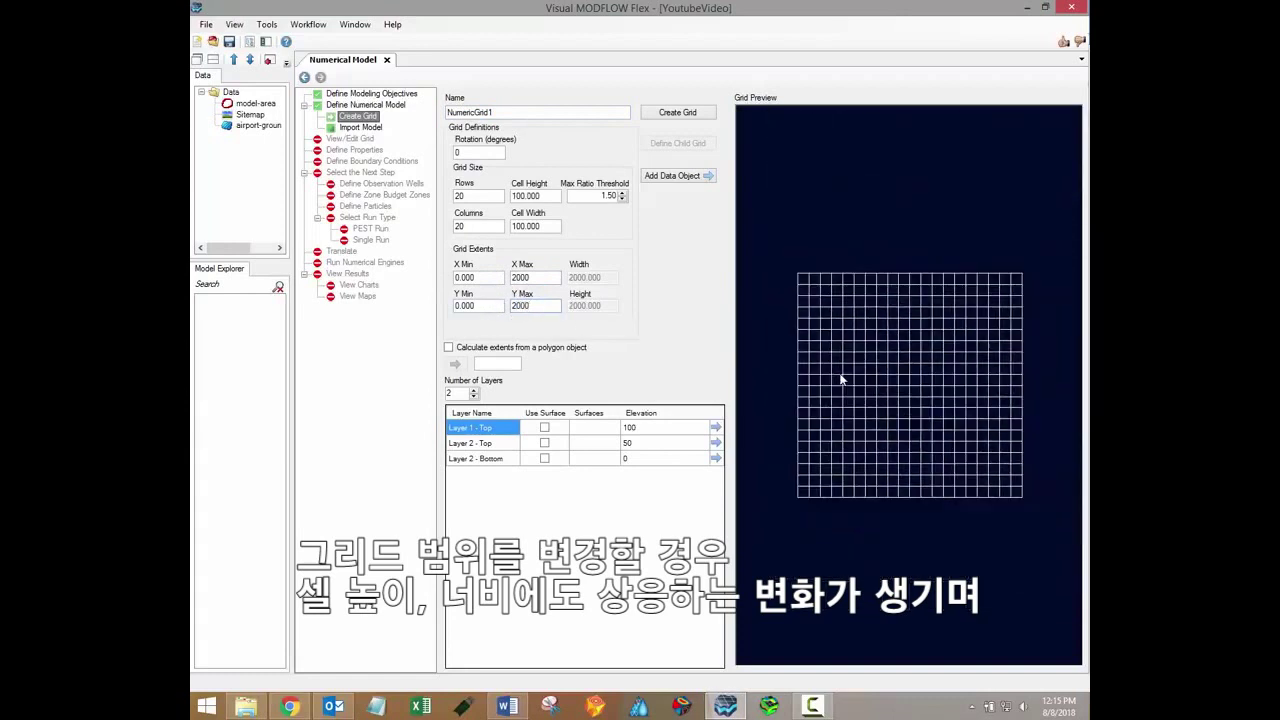
double_click(520, 278)
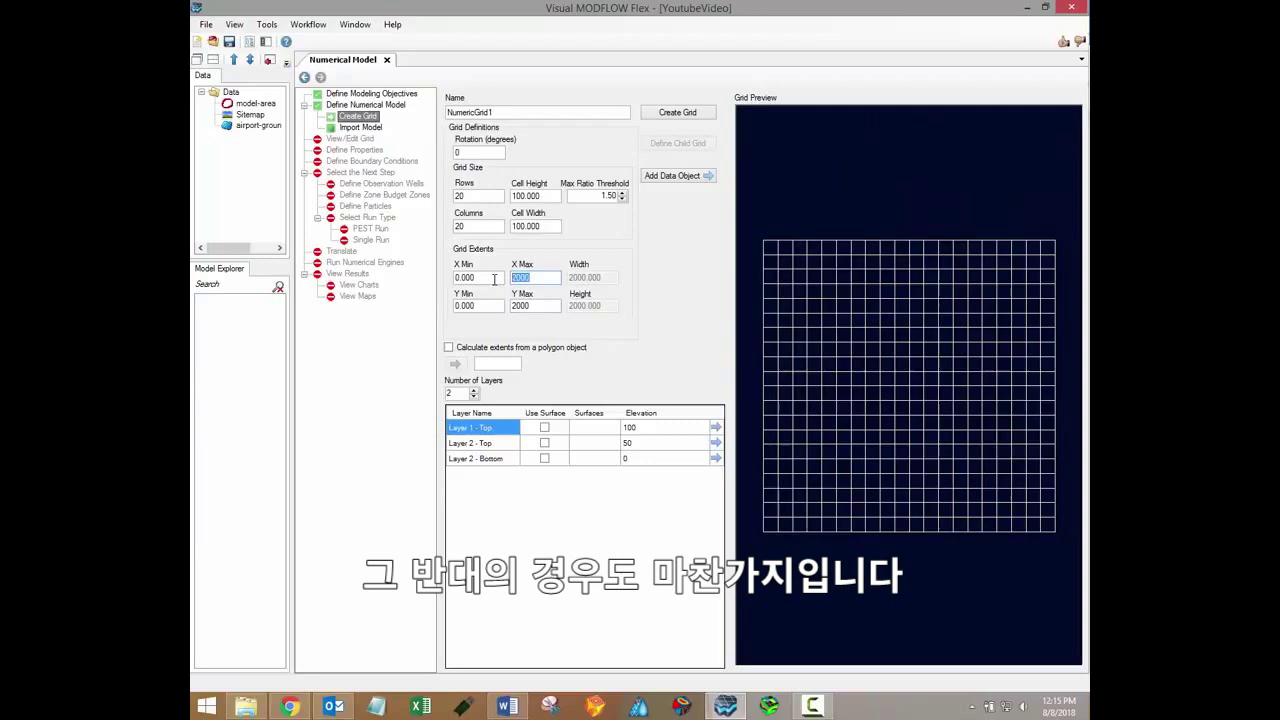
type("1000")
left_click(545, 306)
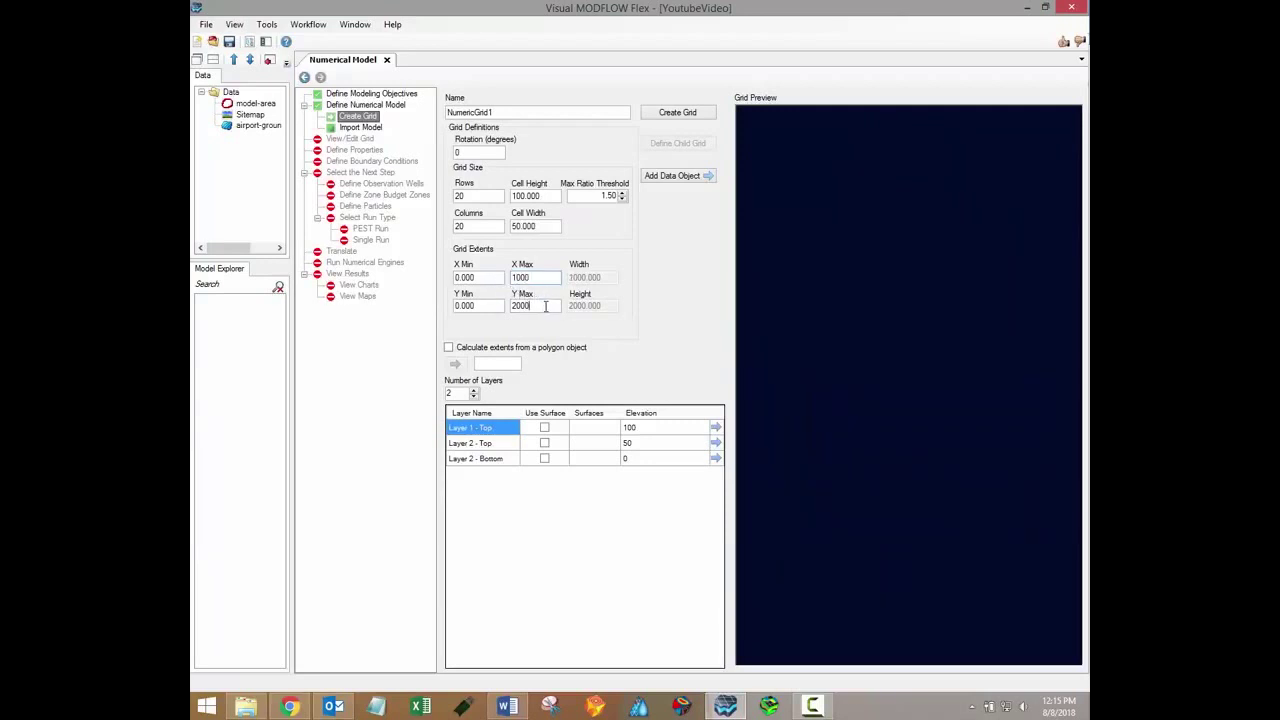
double_click(520, 306)
type("1000")
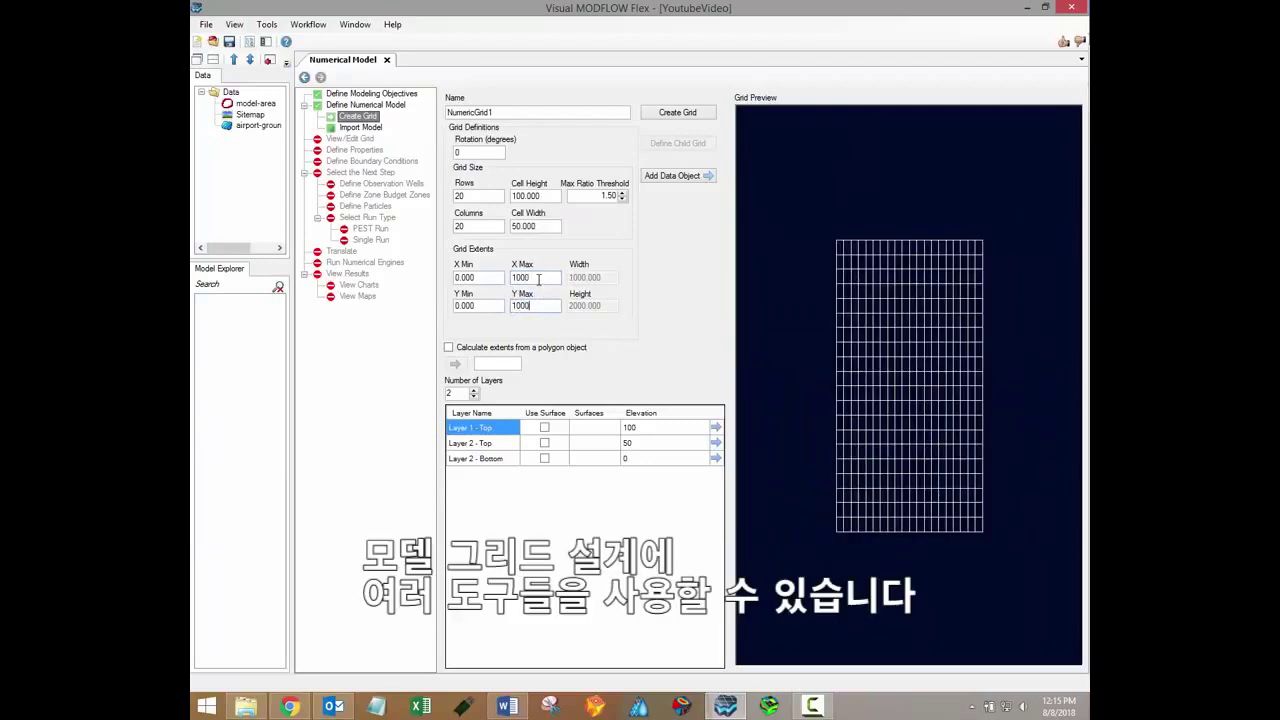
left_click(538, 278)
scroll(784, 307, "up", 2)
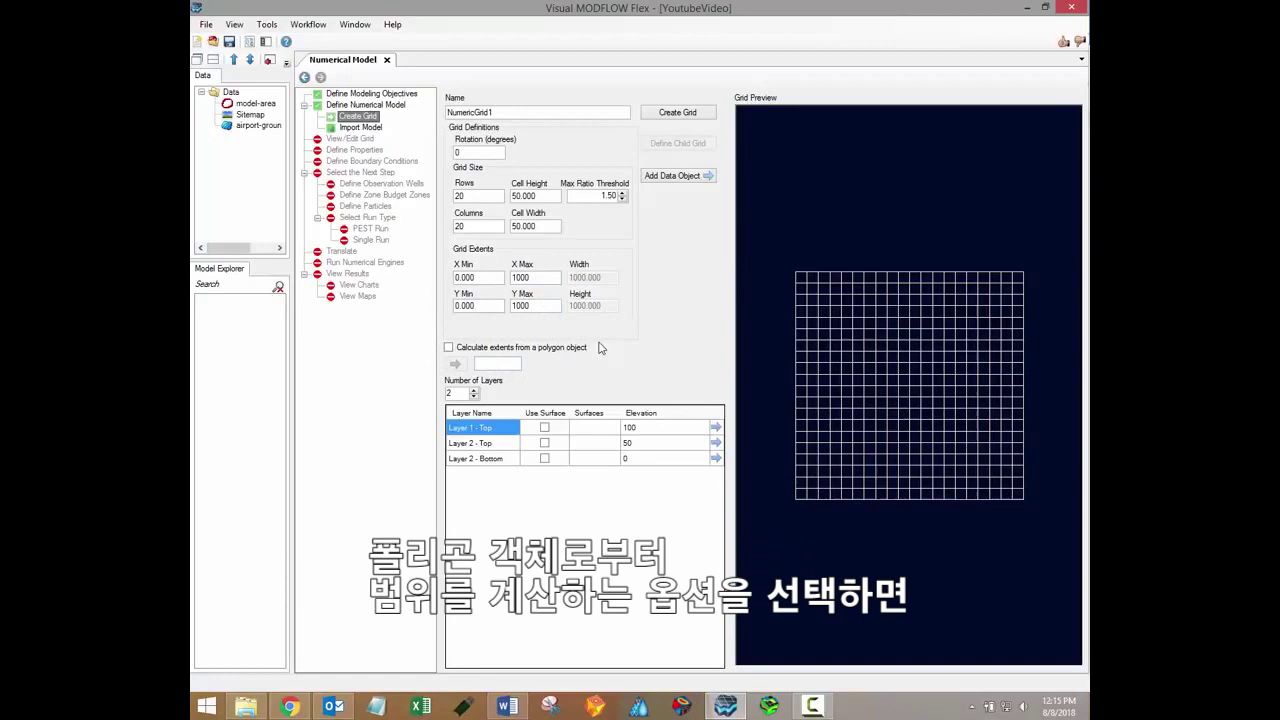
Calculate the grid extents from the model-area polygon, giving 5363.056 by 4000.
left_click(448, 348)
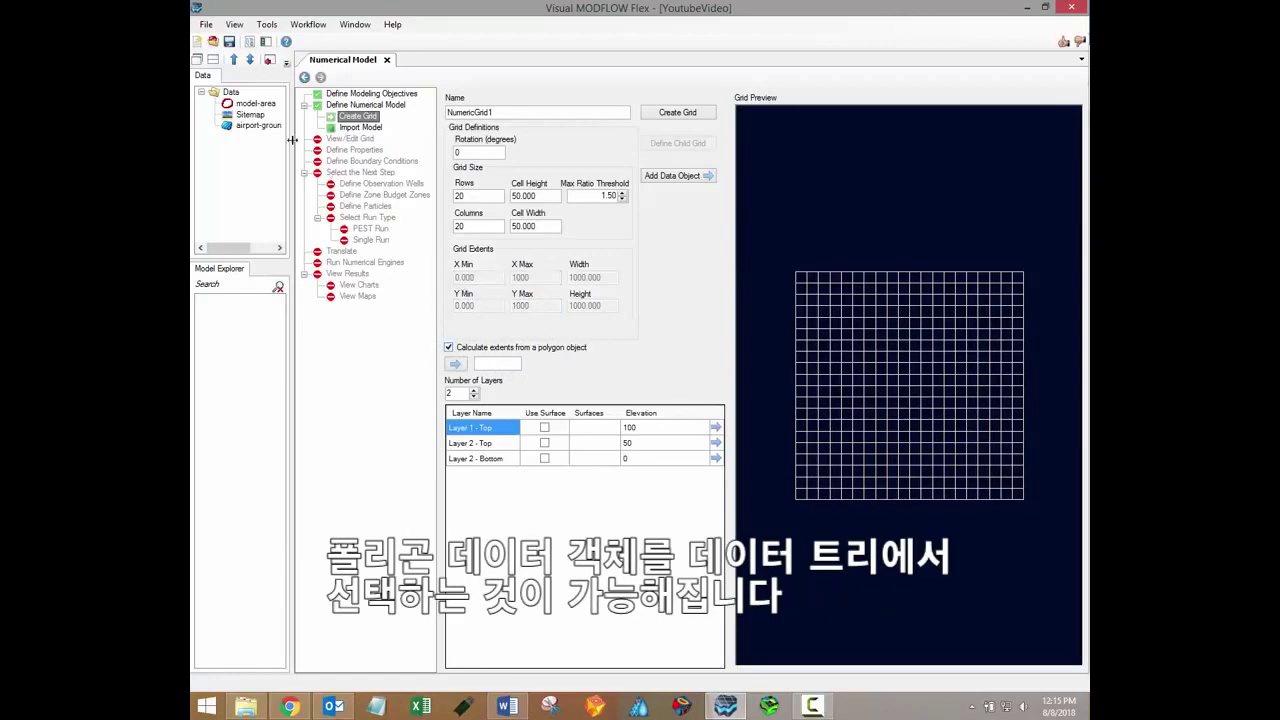
left_click(246, 104)
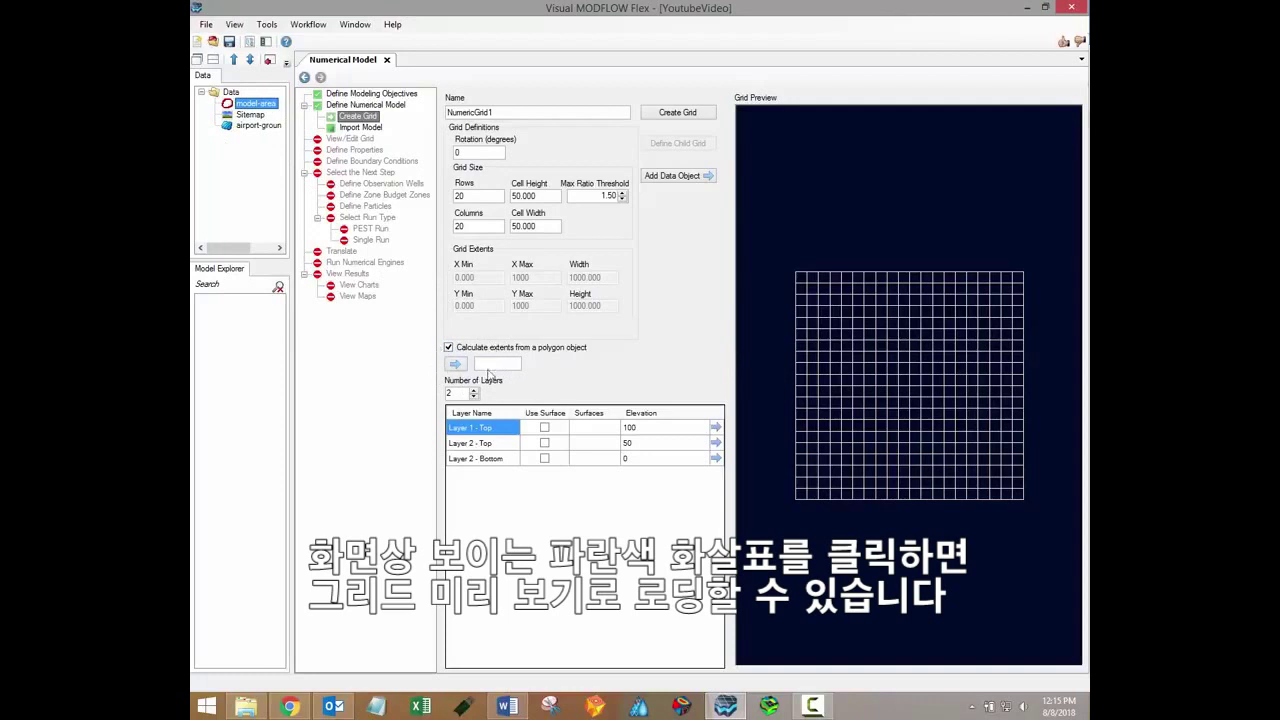
left_click(456, 366)
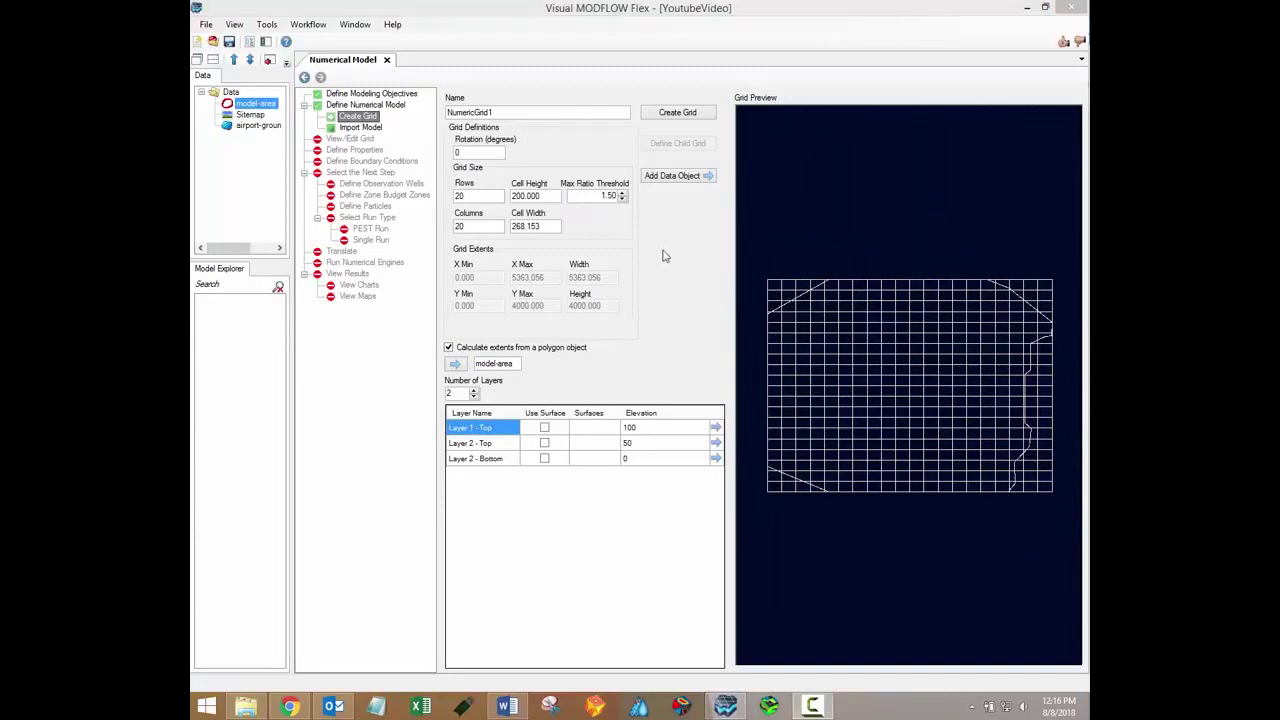
Switch back to manual extents and add the Sitemap data object to the grid preview.
left_click(449, 348)
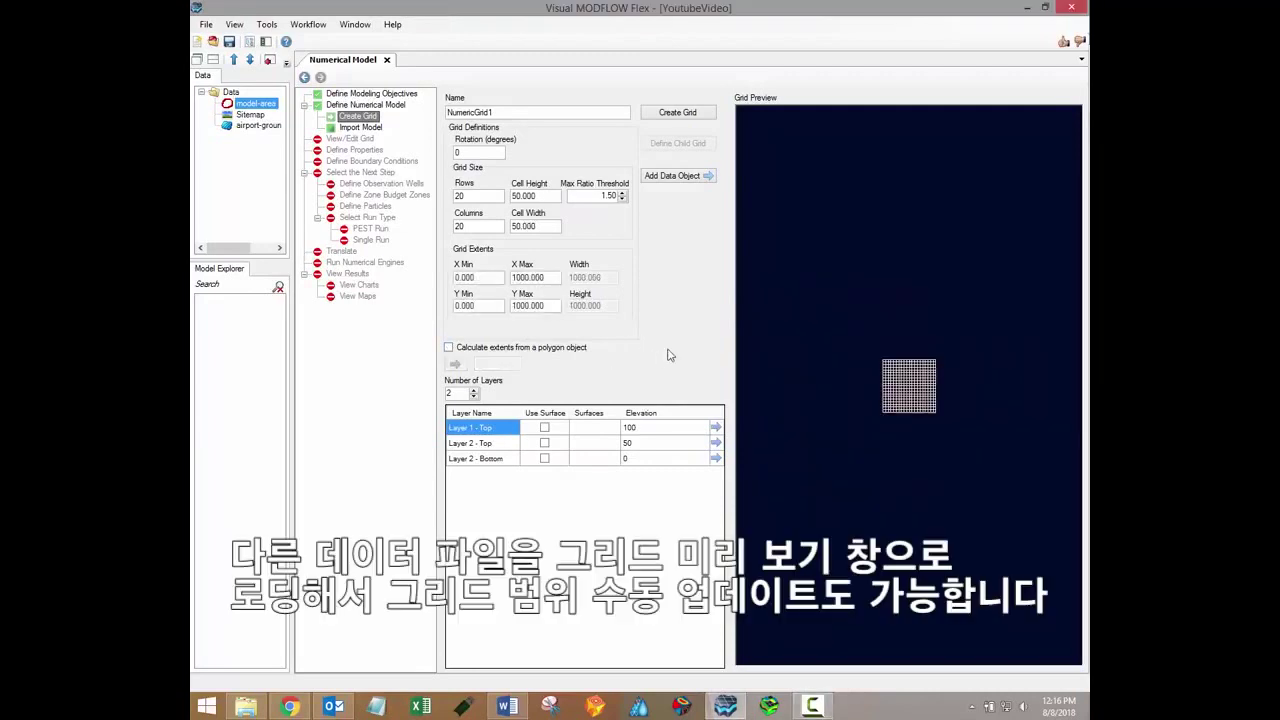
scroll(854, 410, "up", 2)
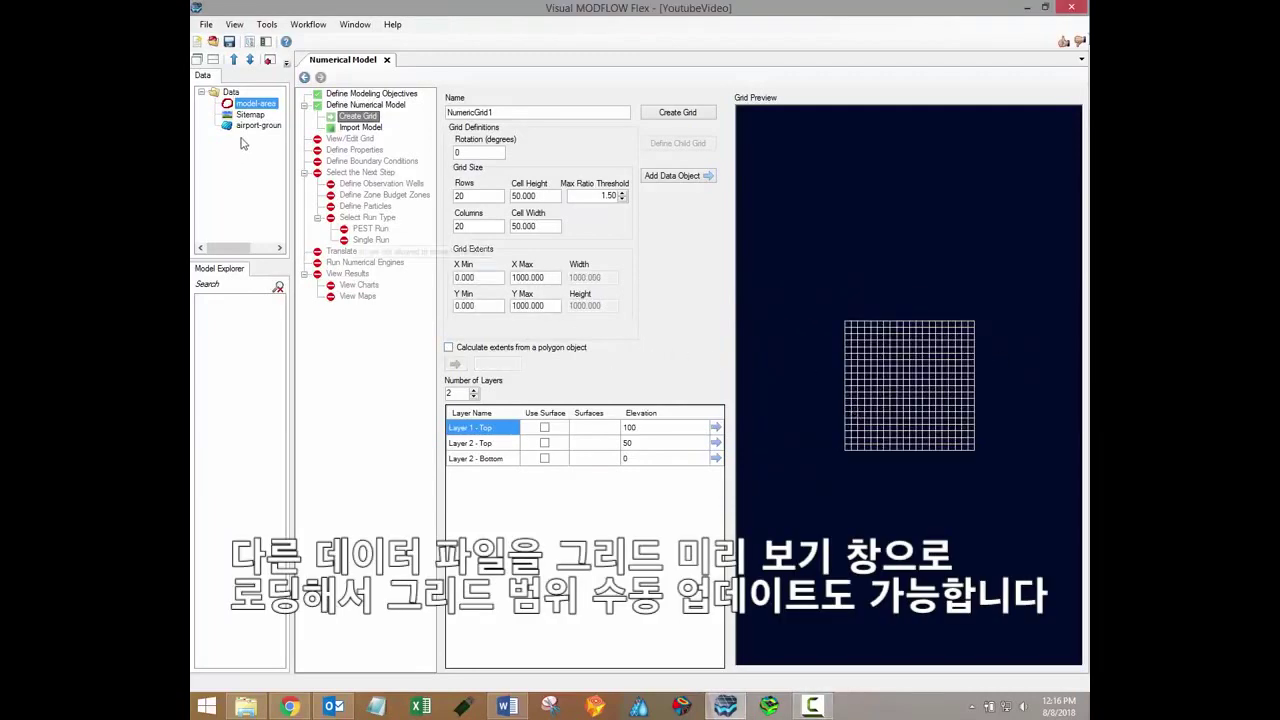
left_click(249, 116)
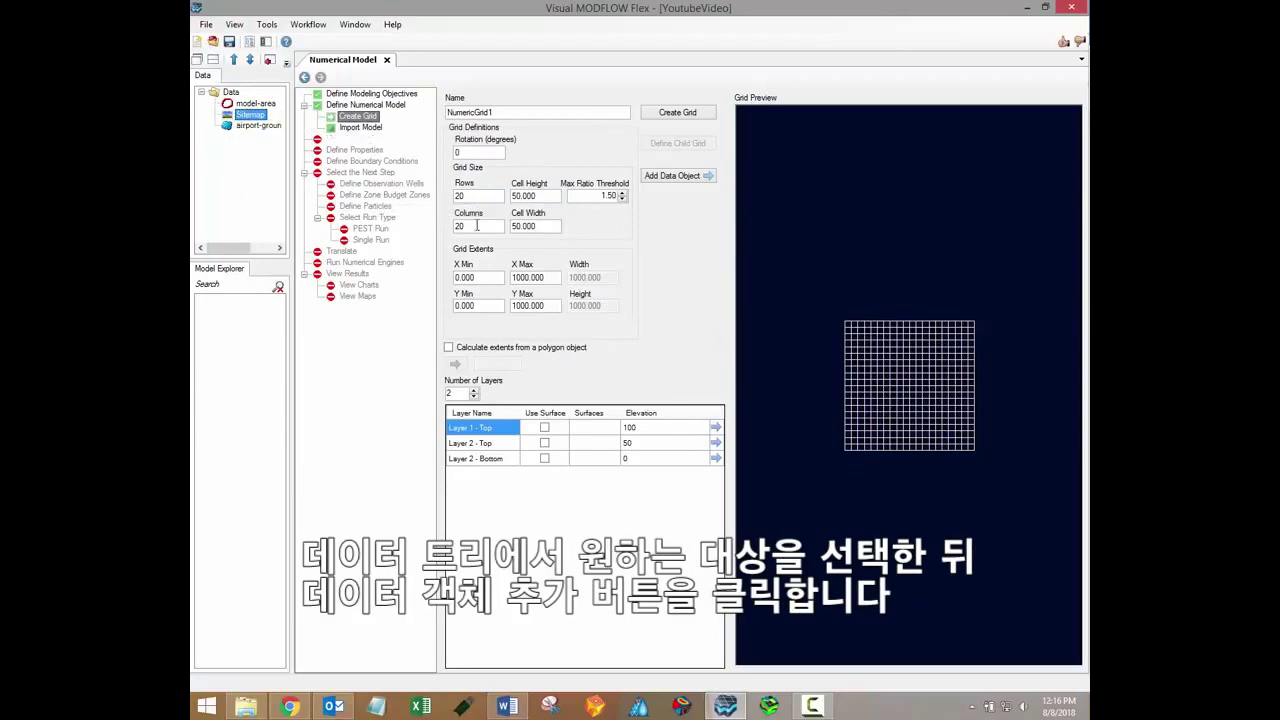
left_click(688, 180)
Set X Max and Y Max to 2000, giving 100-unit cells.
scroll(879, 421, "up", 2)
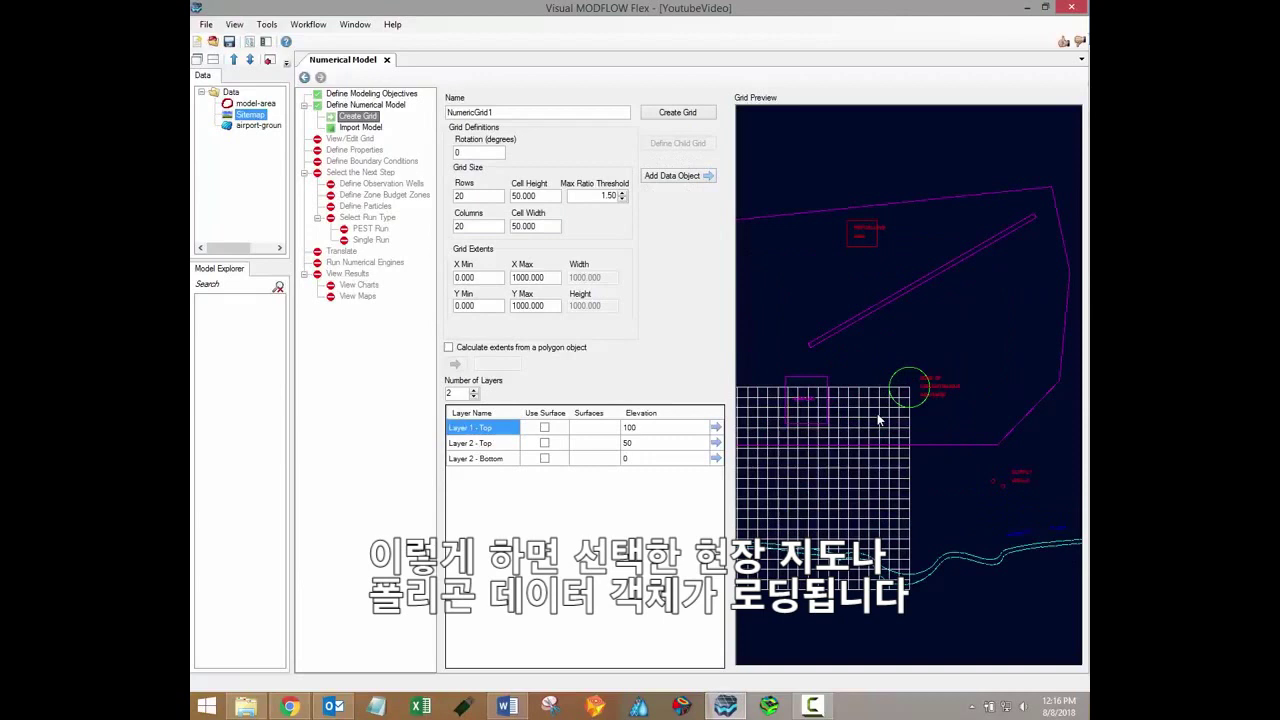
scroll(784, 414, "down", 1)
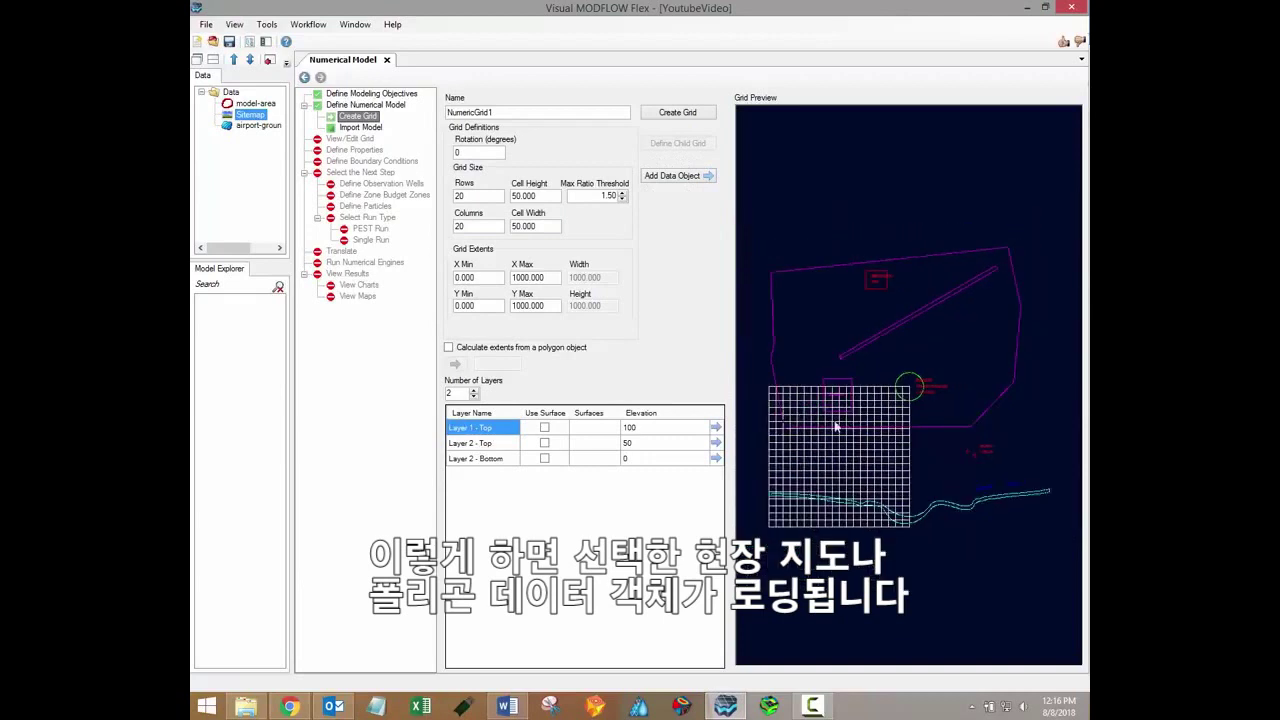
double_click(557, 279)
type("2")
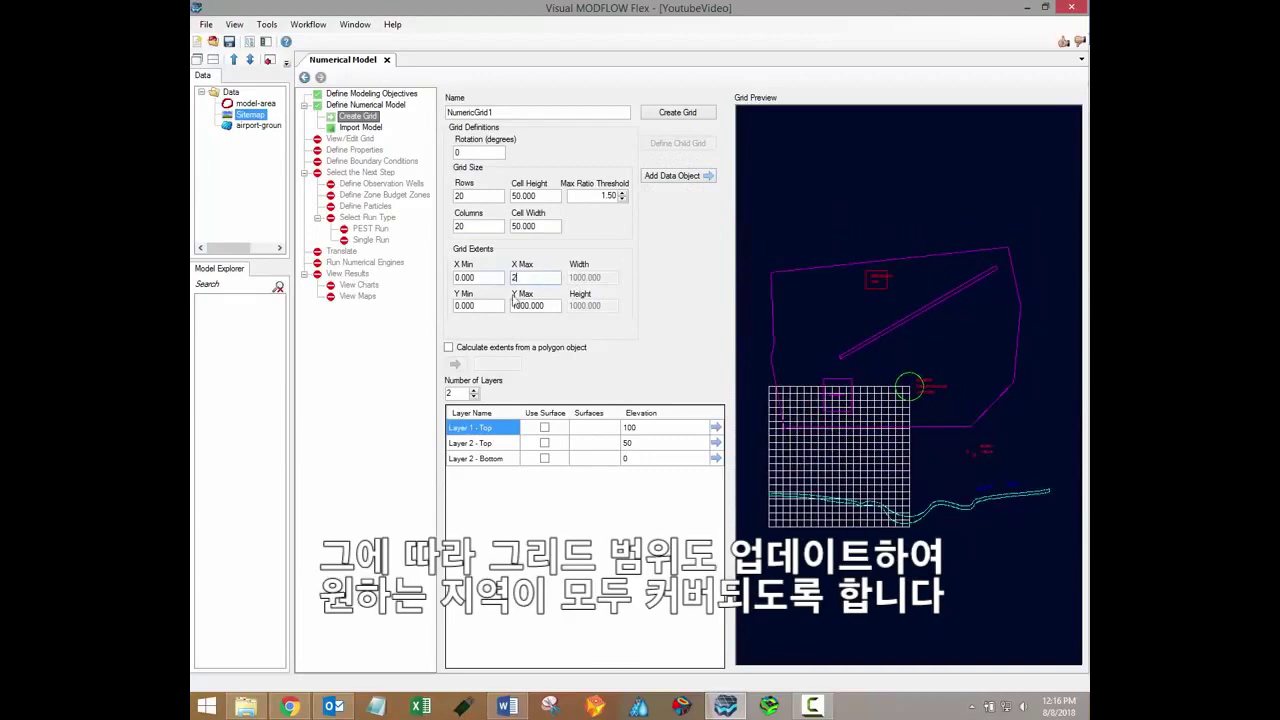
type("000")
double_click(530, 305)
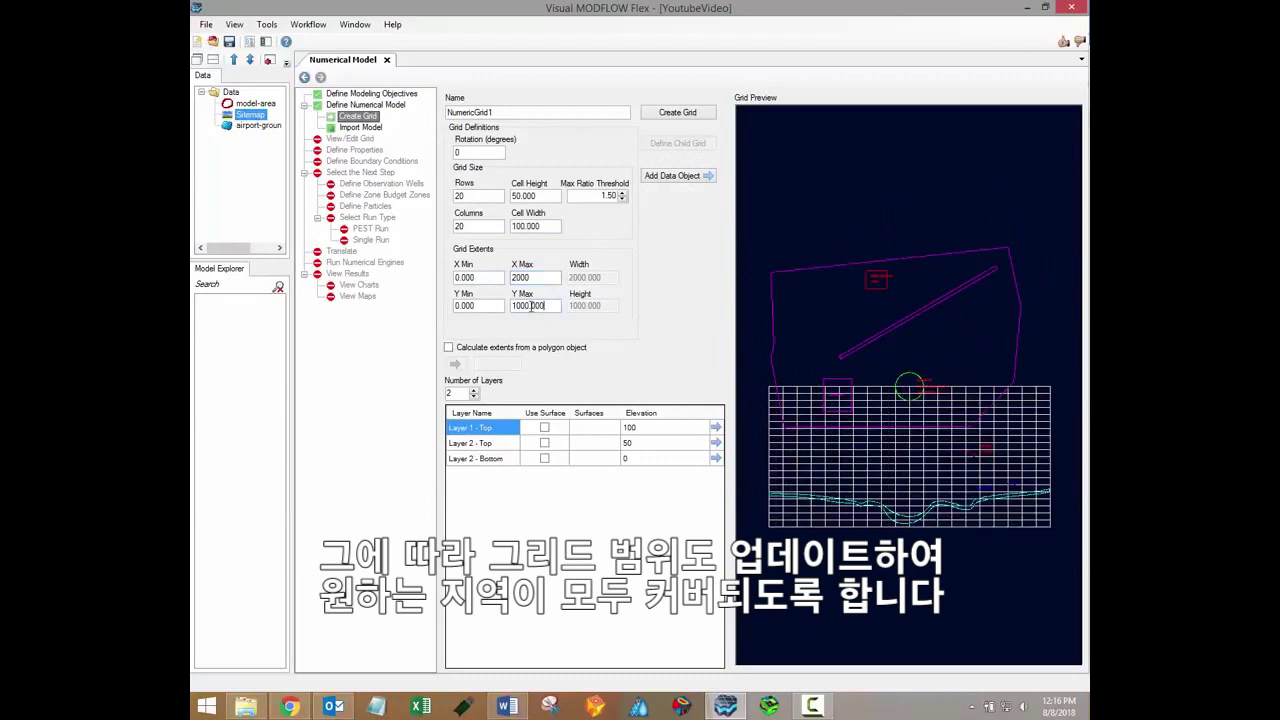
type("2000")
left_click(540, 278)
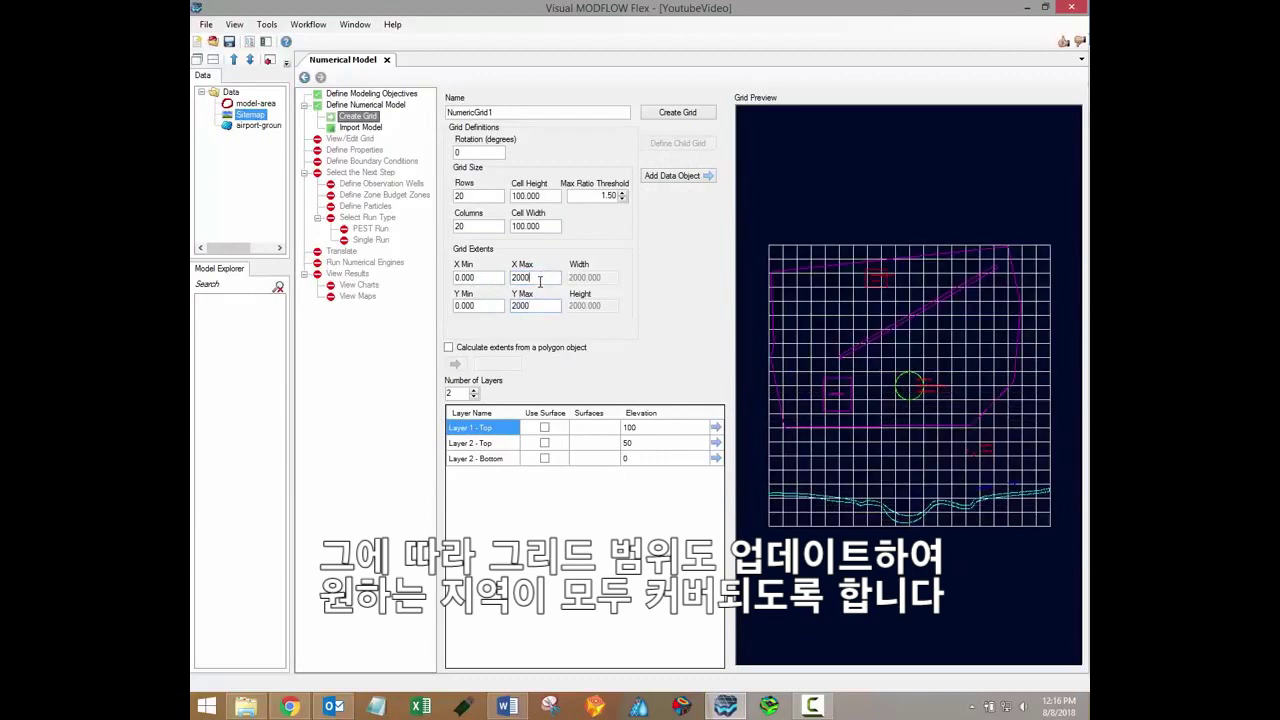
Increase the grid to 5 layers and set Layer 1's top elevation to 120.
left_click(474, 391)
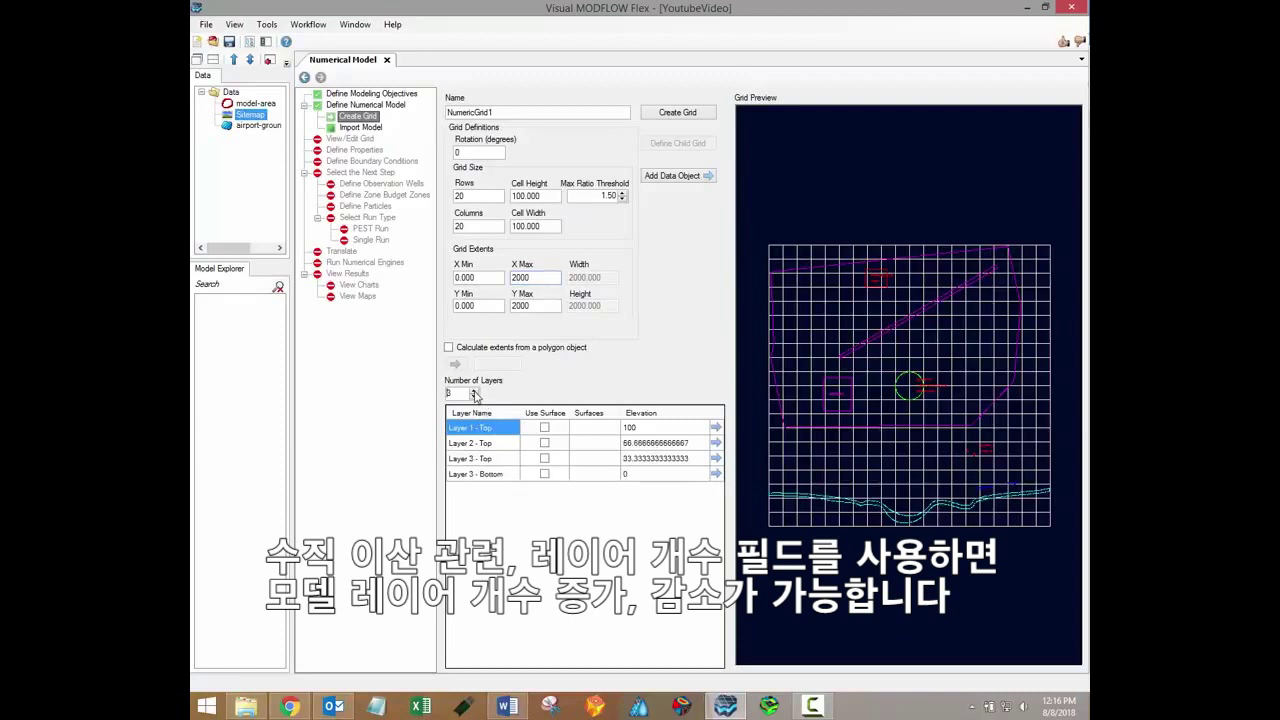
left_click(474, 391)
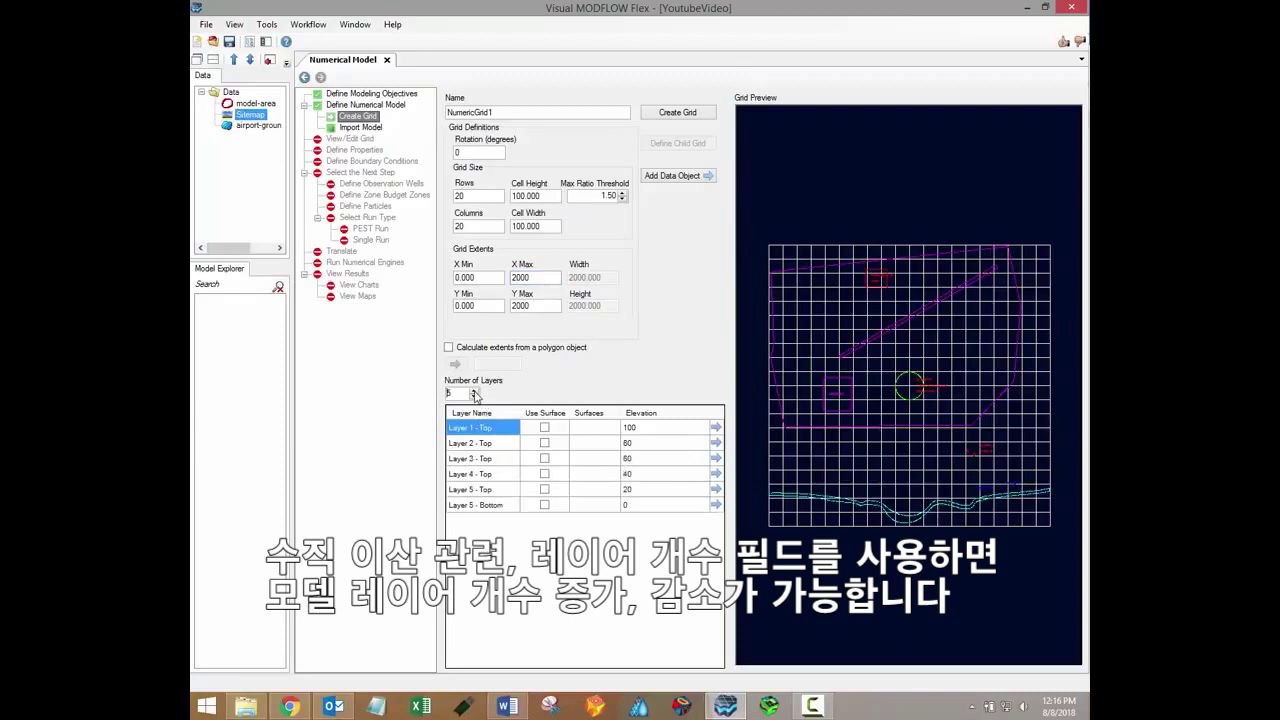
left_click(649, 429)
type("12")
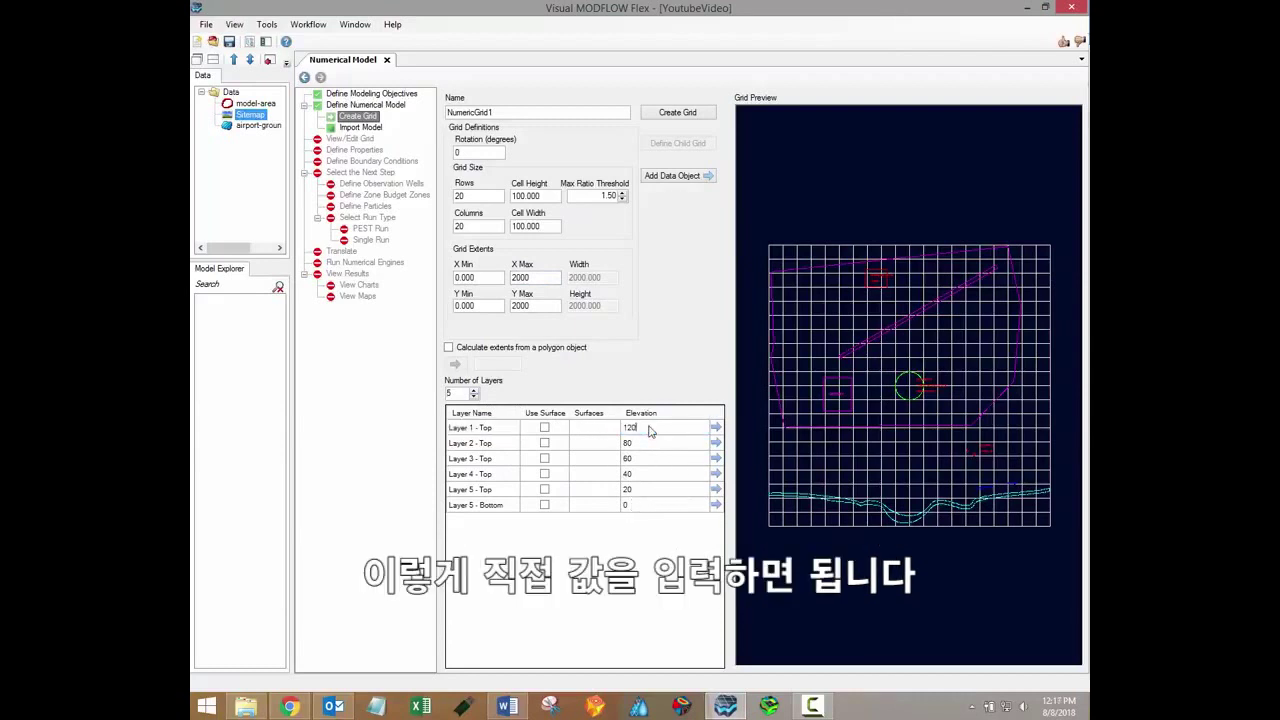
left_click(649, 490)
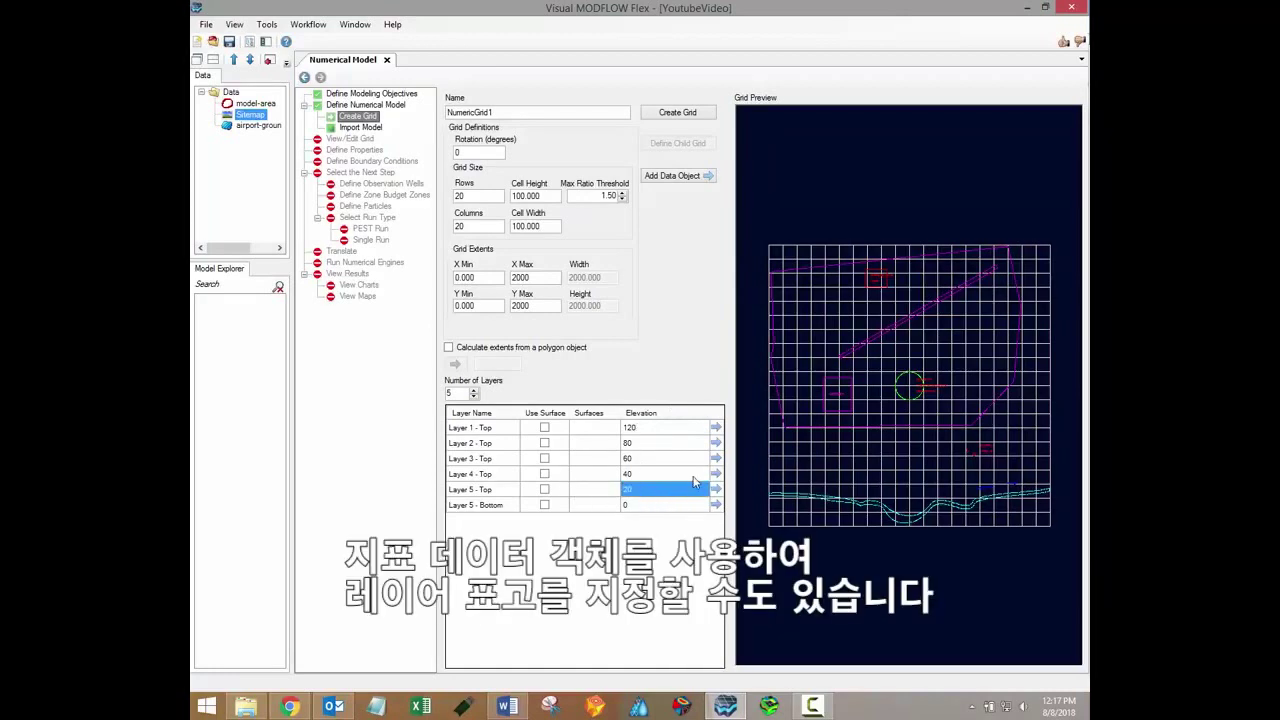
Assign the airport-ground-surface data object as Layer 5's top surface.
left_click(544, 489)
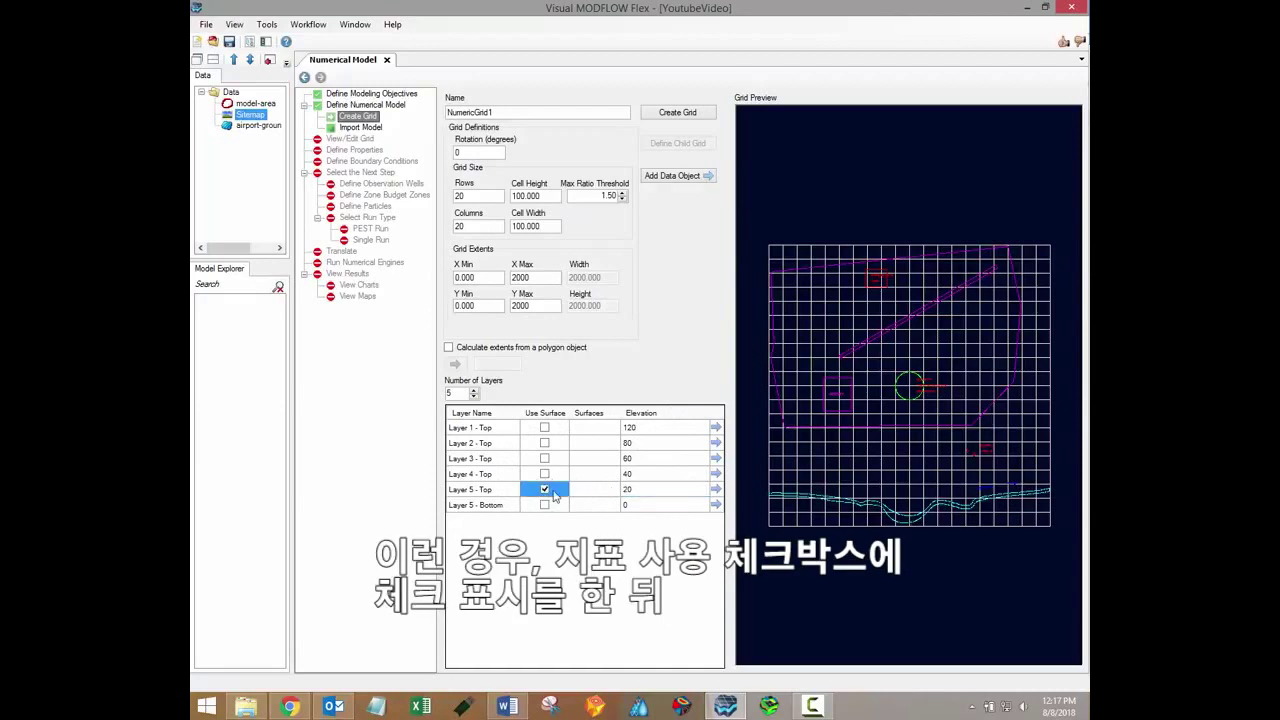
left_click(258, 125)
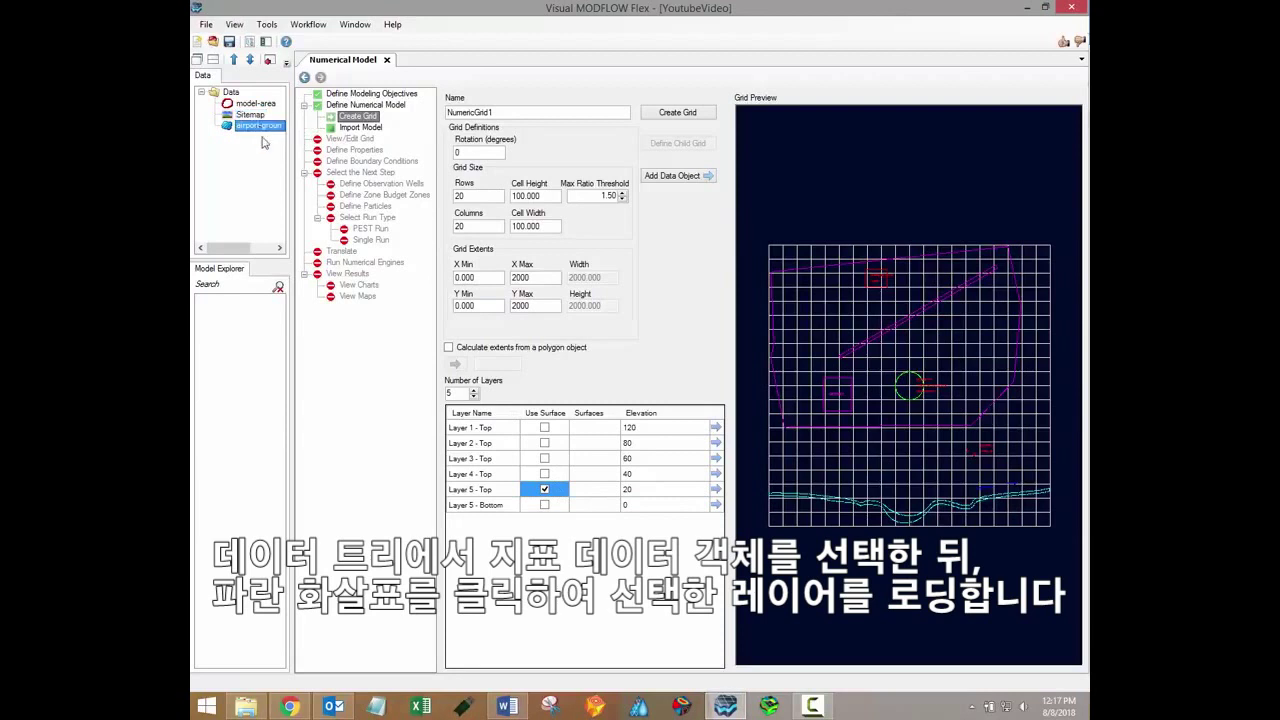
left_click(717, 490)
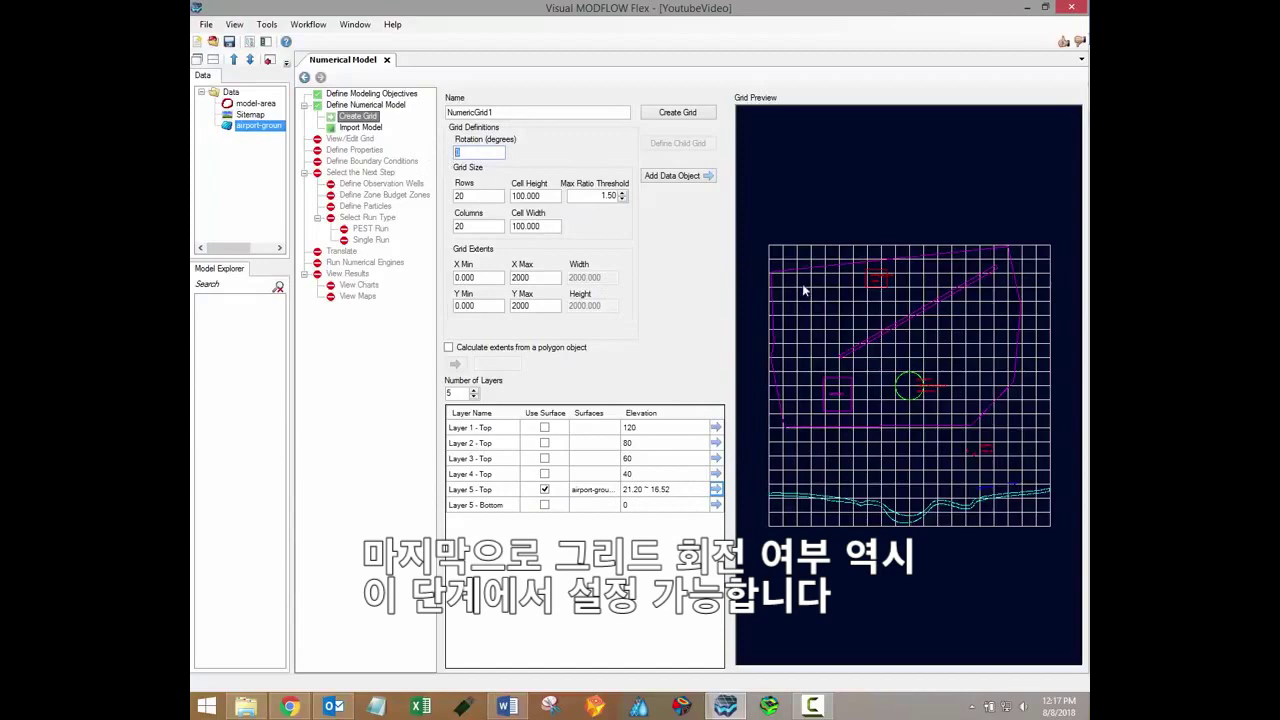
key("Tab")
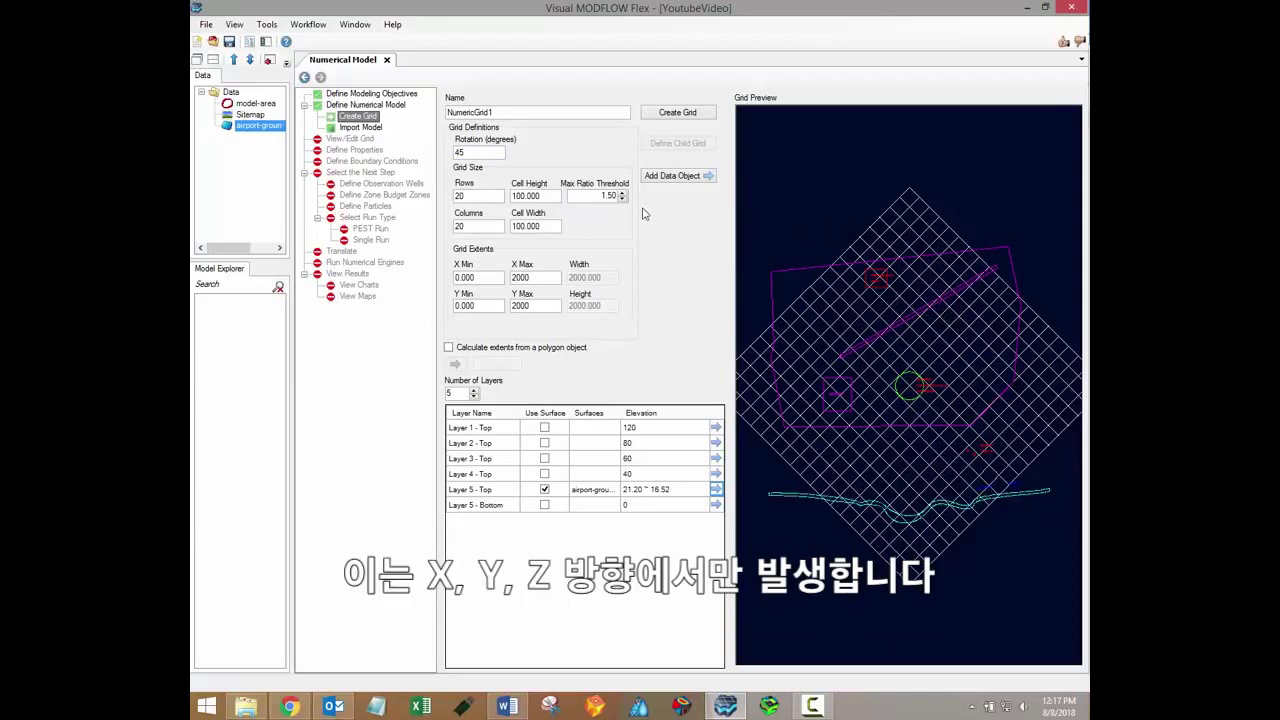
double_click(455, 151)
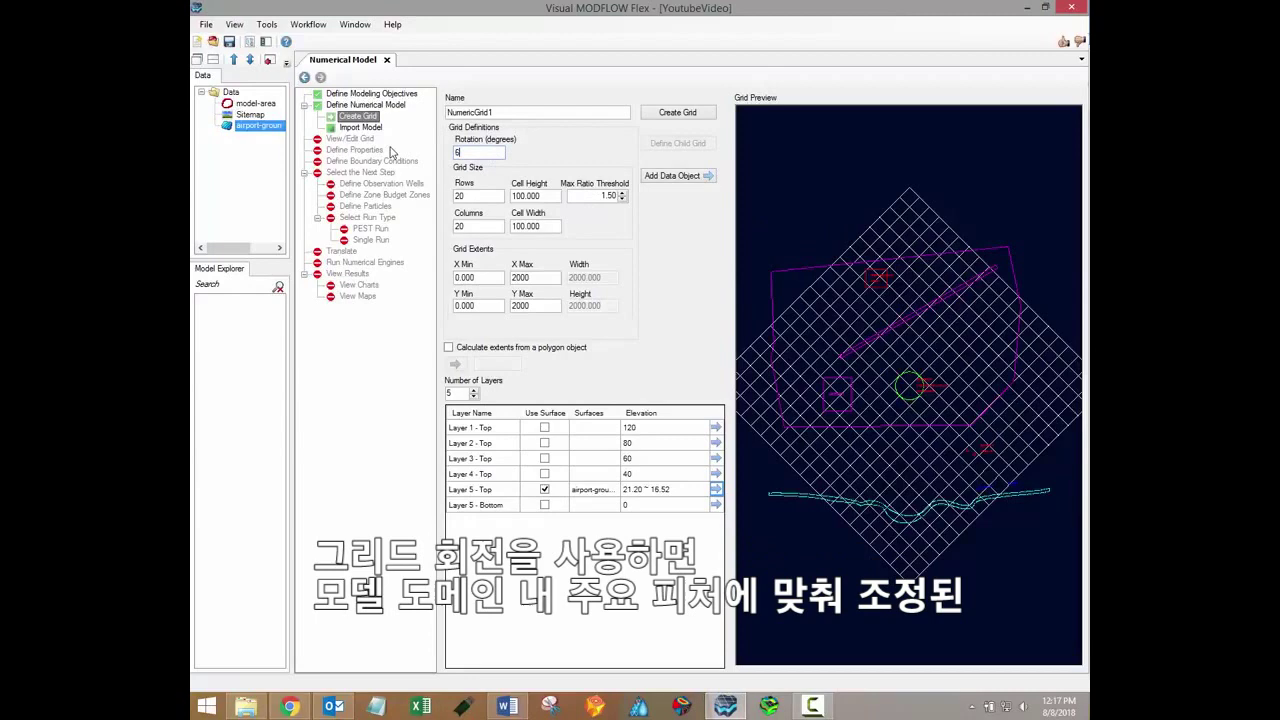
key("Return")
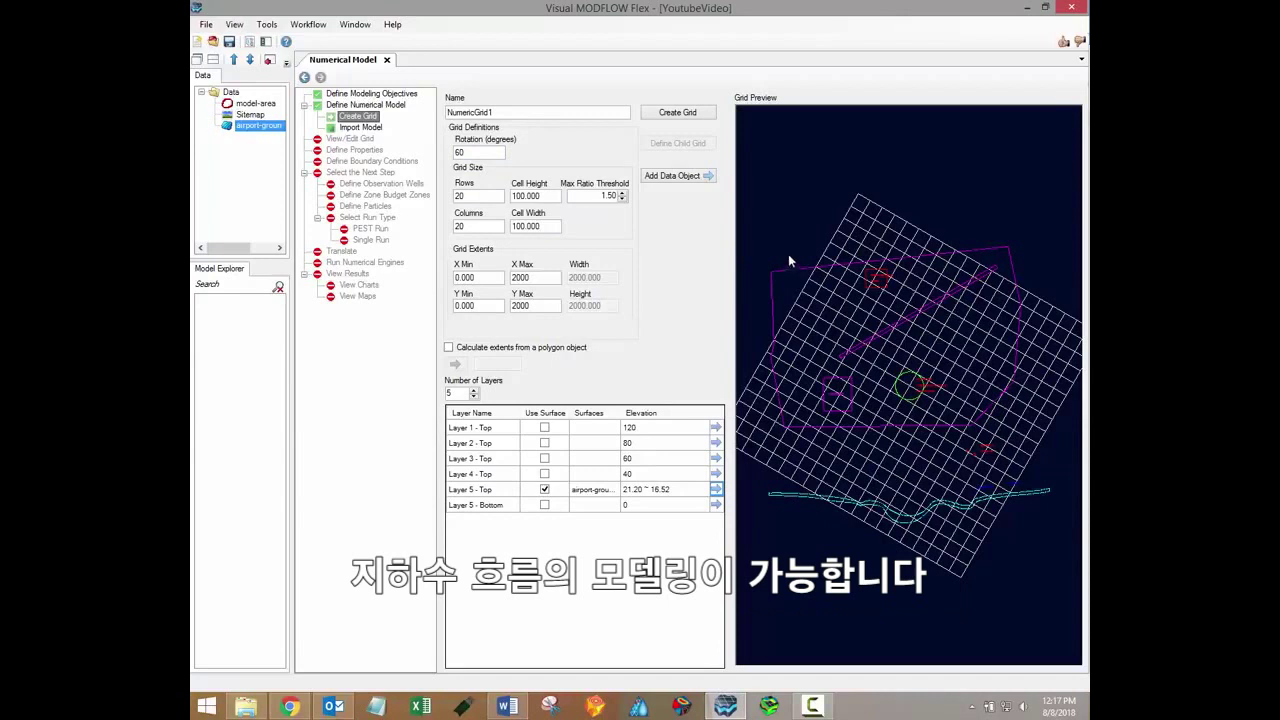
double_click(478, 152)
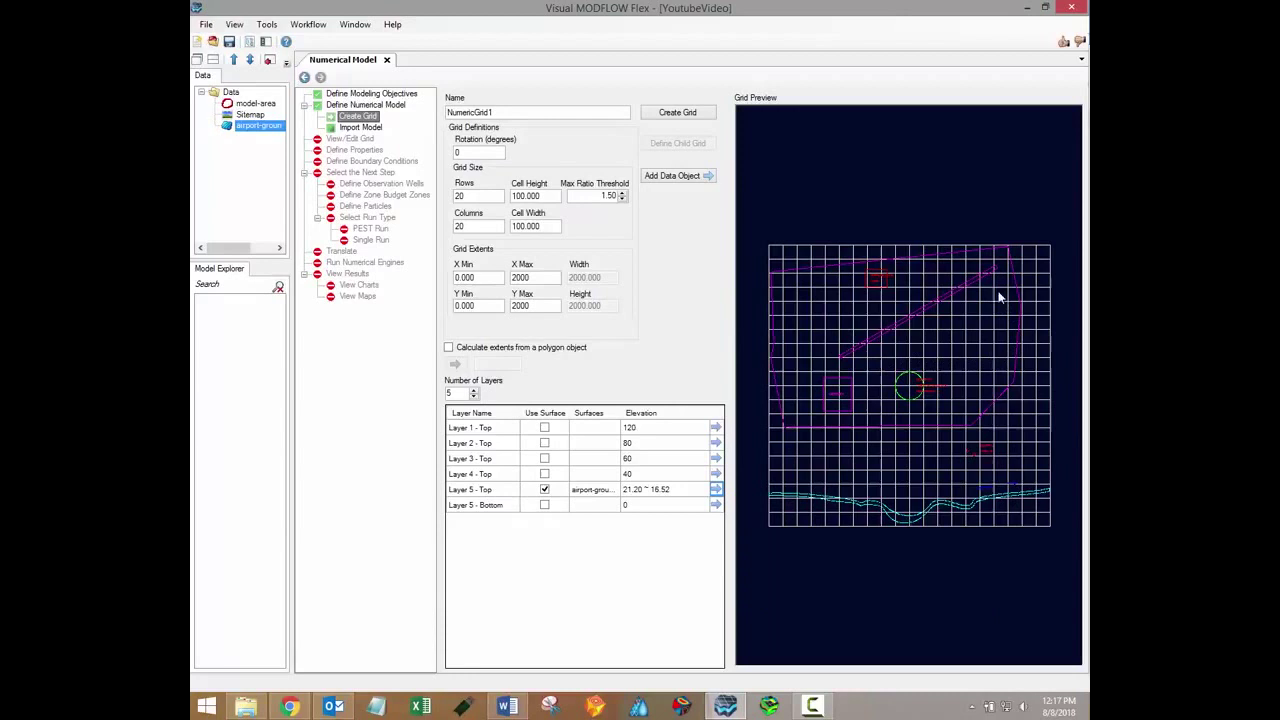
Create NumericGrid1 and proceed to the View/Edit Grid step.
left_click(693, 116)
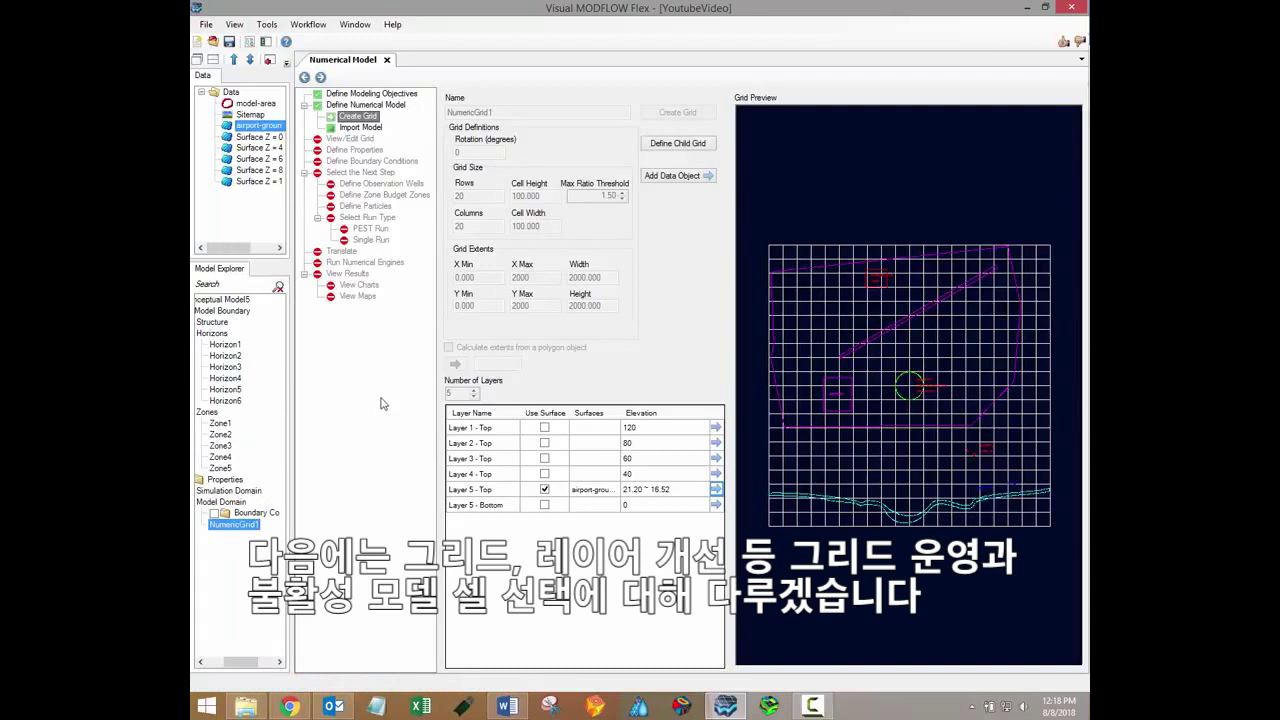
left_click(320, 78)
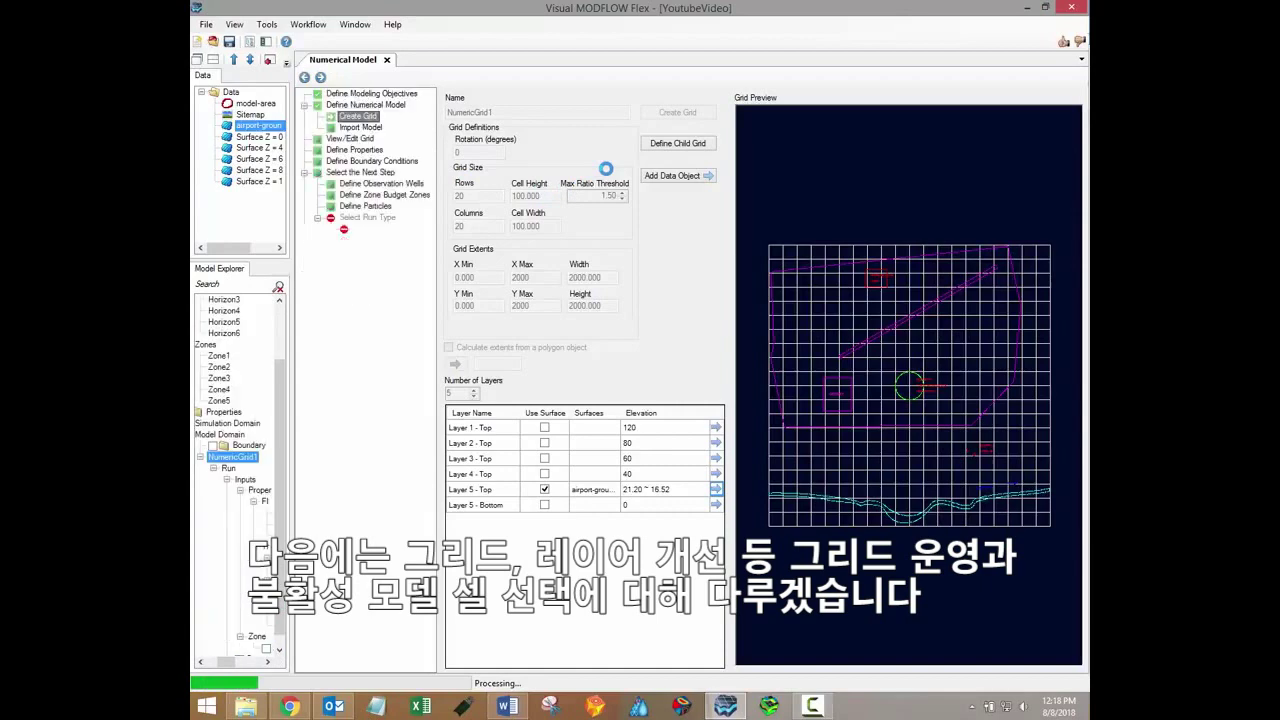